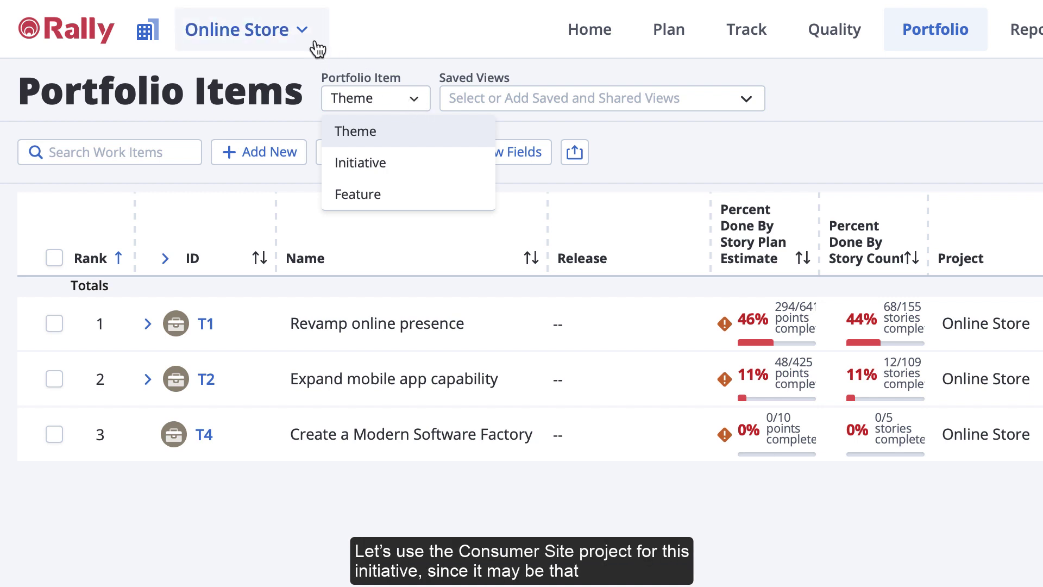
Switch to the Consumer Site project under Online Store and show its portfolio items at the Initiative level.
click(301, 36)
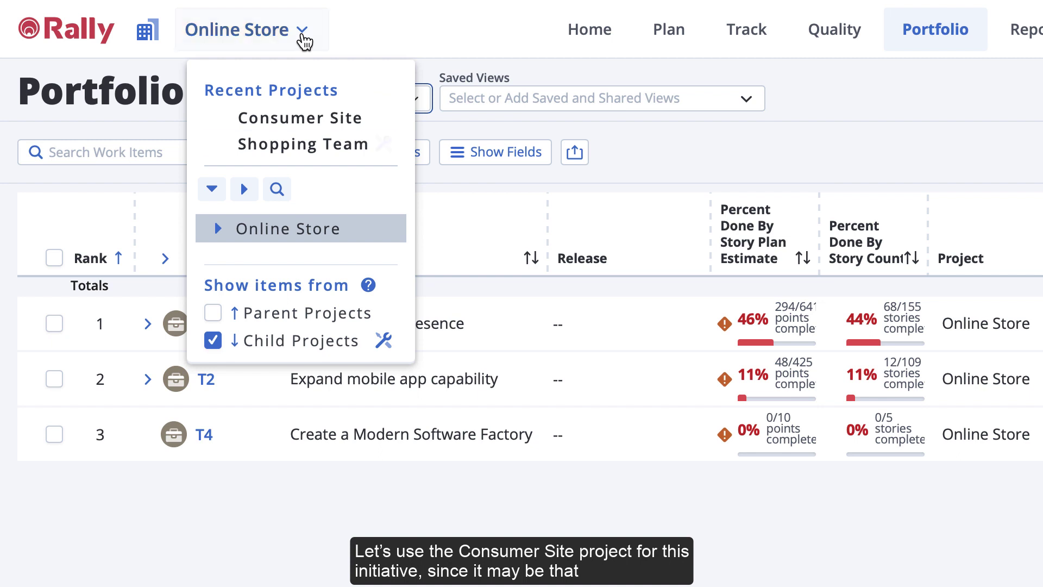
click(219, 231)
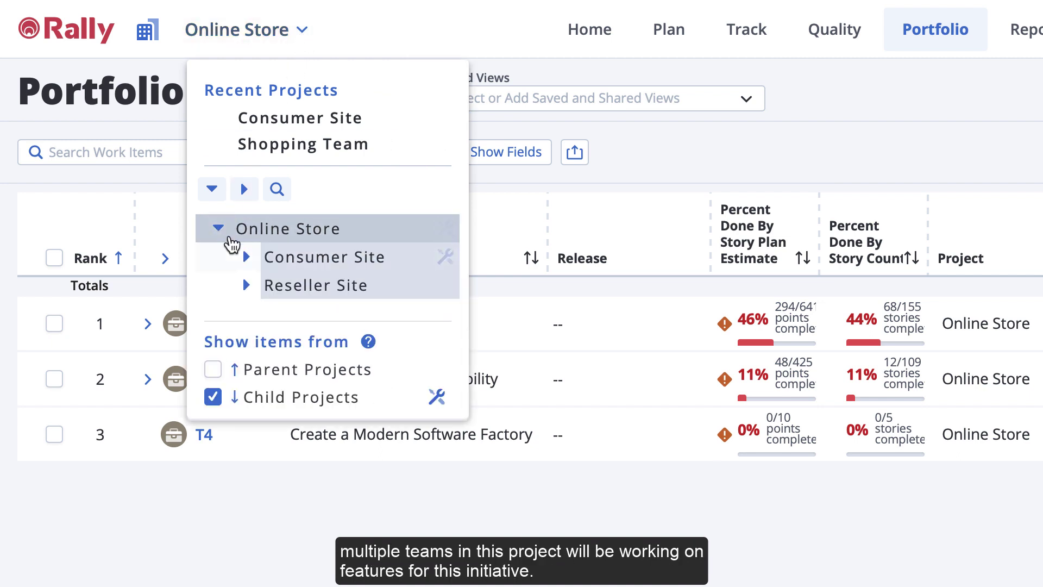
click(285, 257)
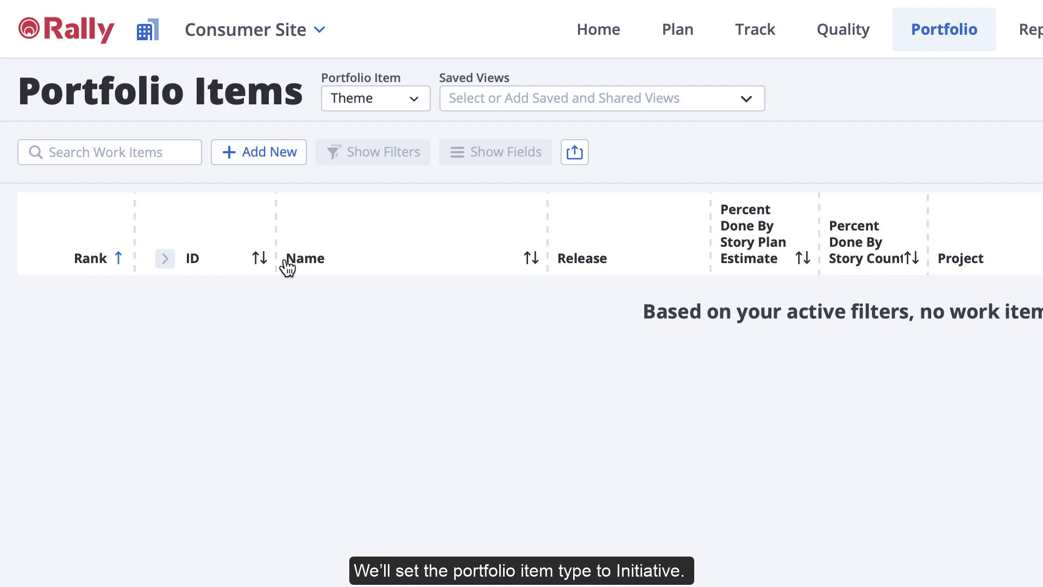
click(413, 104)
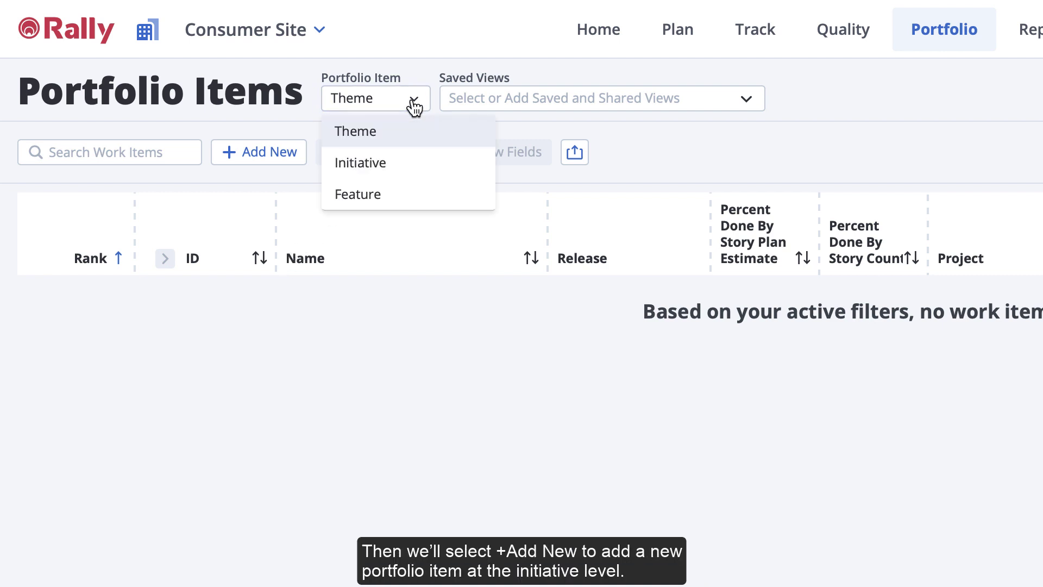
click(411, 162)
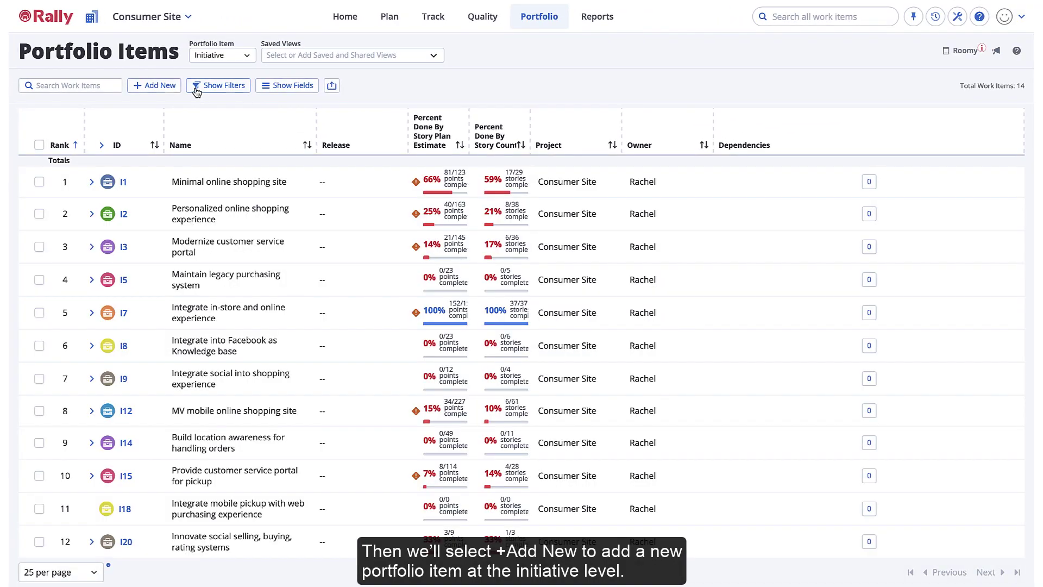
Add a new initiative named "Accept gift cards" with state Idea and preliminary estimate S (13), and continue to its full details form.
click(163, 85)
click(508, 223)
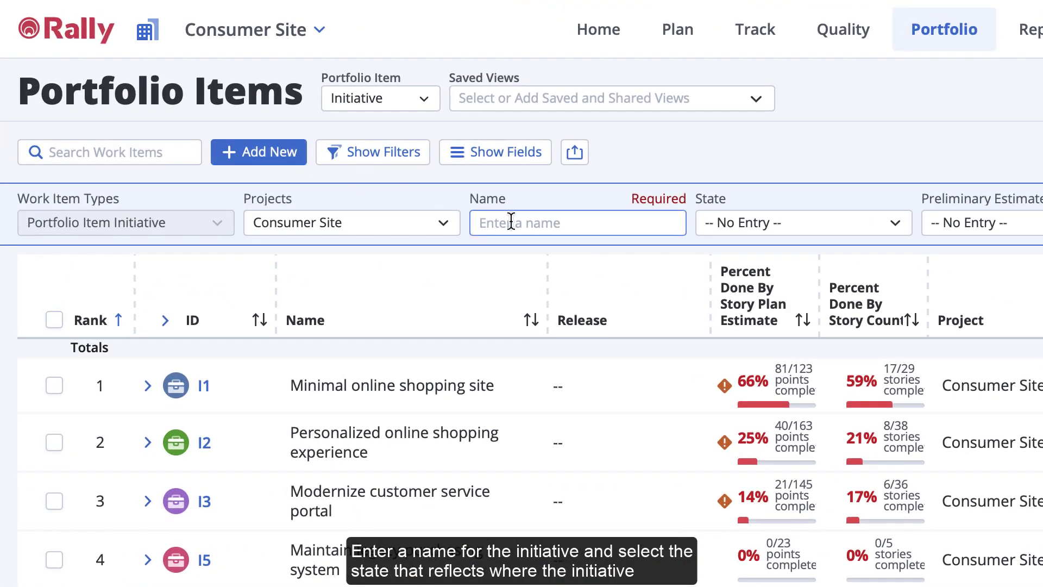
text(Accept gift cards)
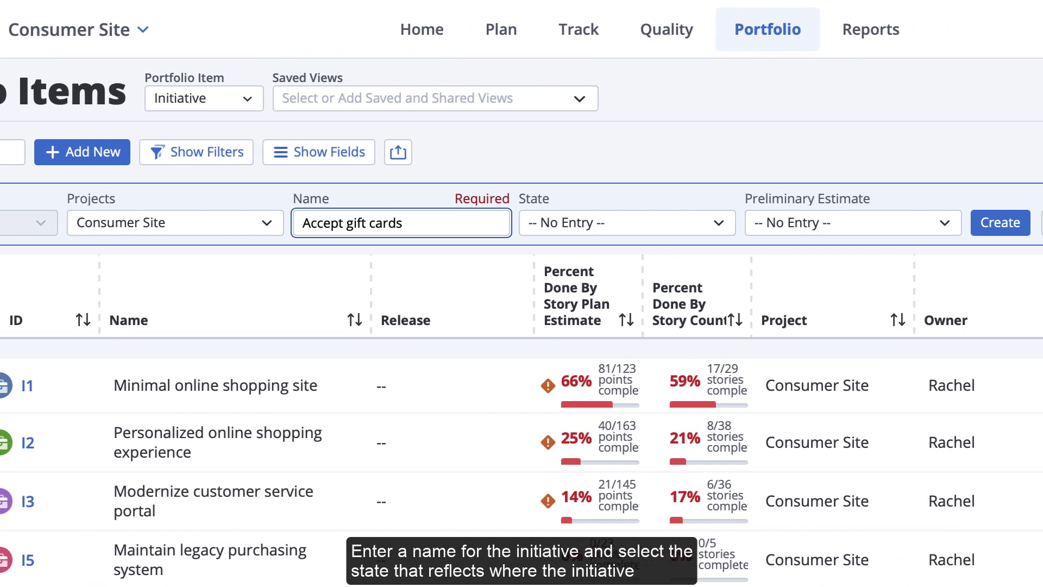
click(720, 224)
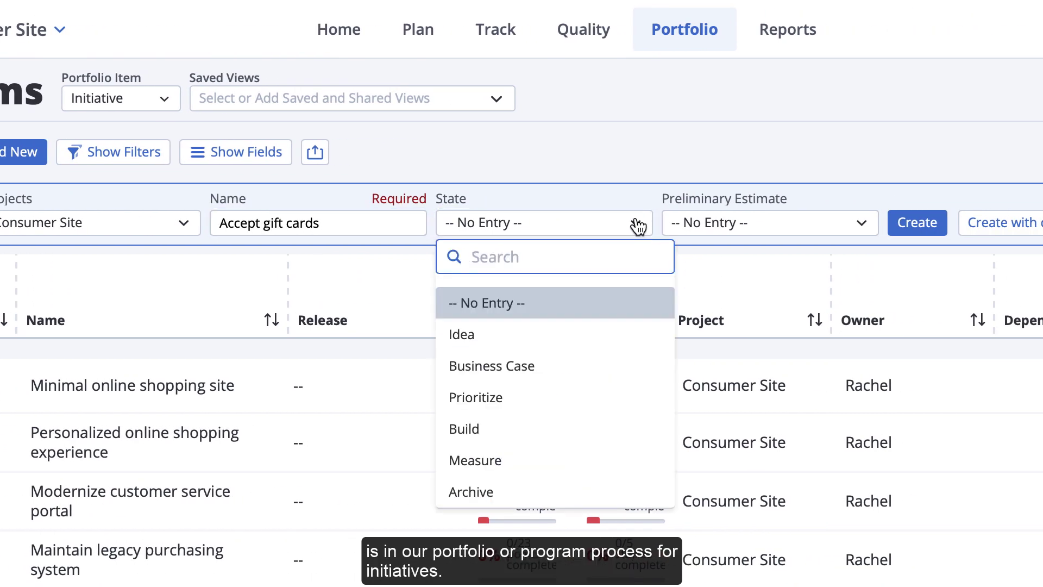
click(640, 337)
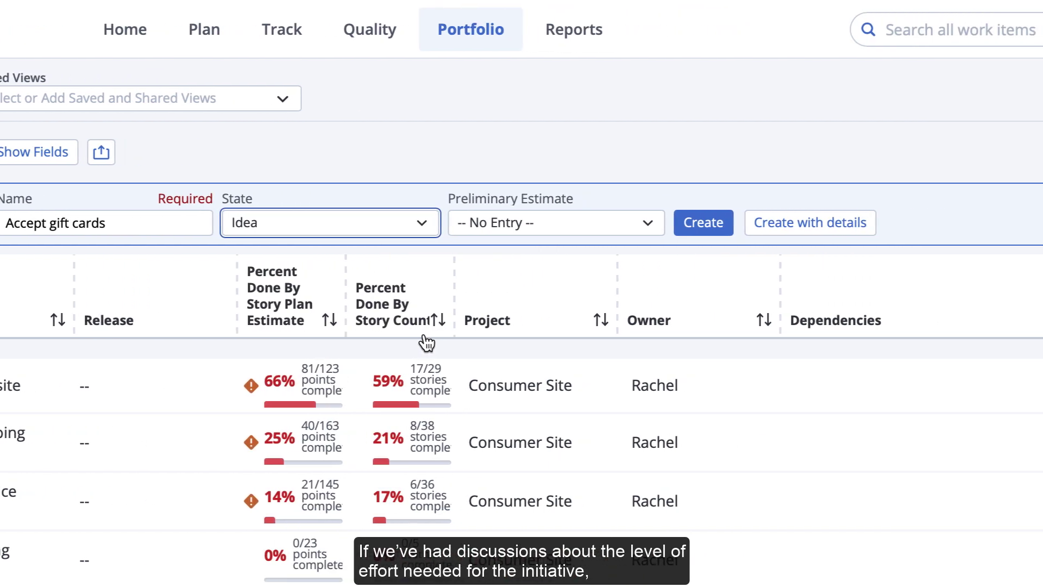
click(648, 226)
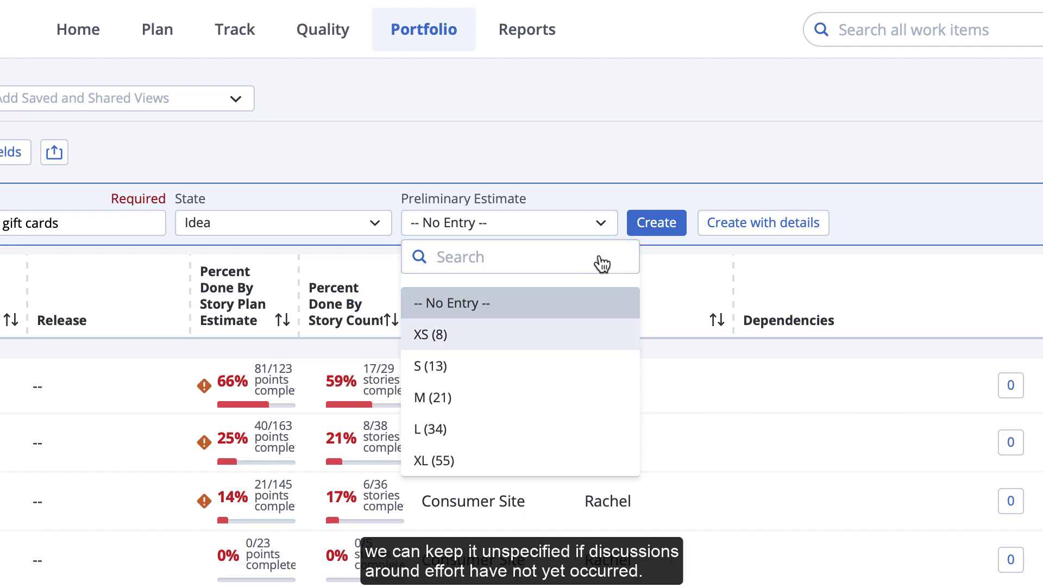
click(596, 367)
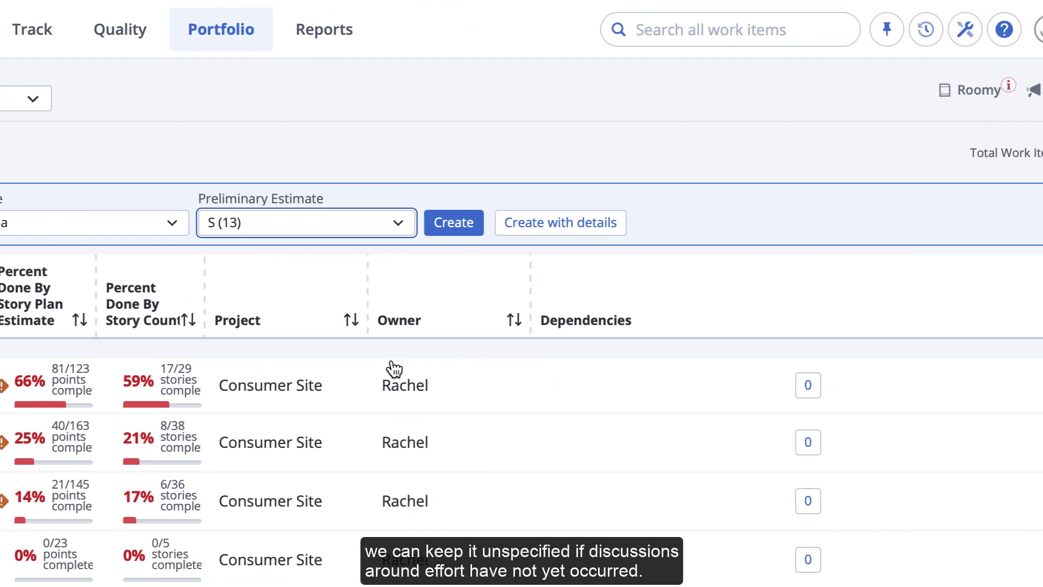
click(498, 235)
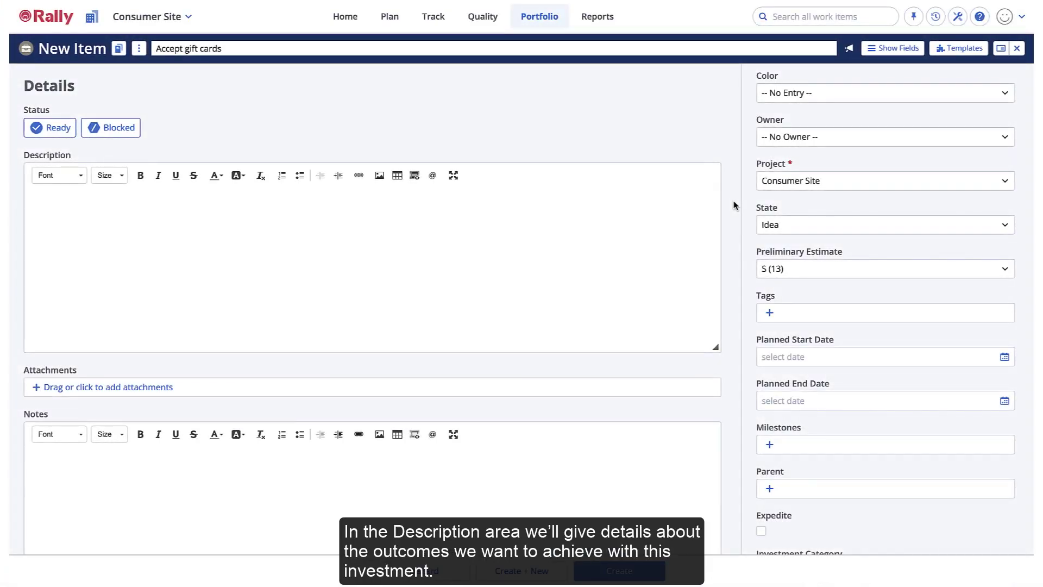
Enter the bold headings Timeframe, Budget and Market Influences in the initiative's description, separated by blank lines.
click(674, 204)
key(ctrl+b)
text(Time)
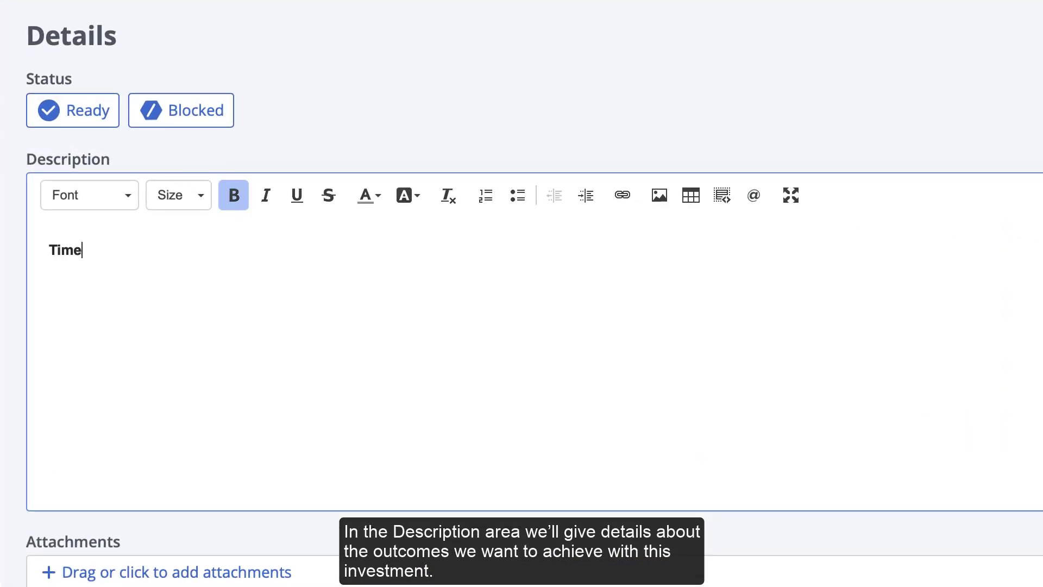
text(frame)
key(Return)
key(Return)
text(Budget)
key(Return)
key(Return)
text(Ma)
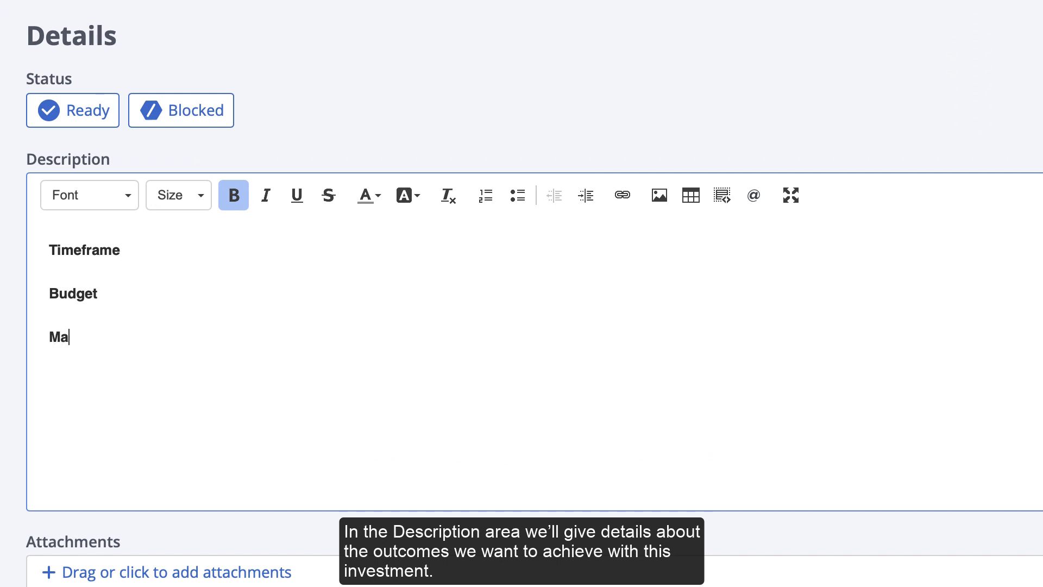
text(rket Influences)
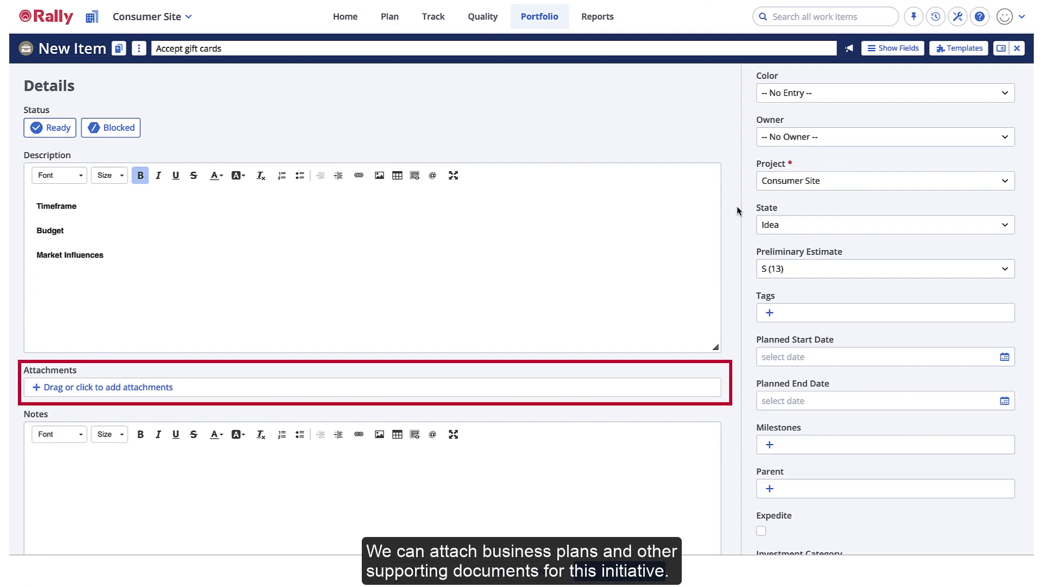
Enter "Add guiding information here..." in the initiative's notes.
scroll(737, 210, down, 2)
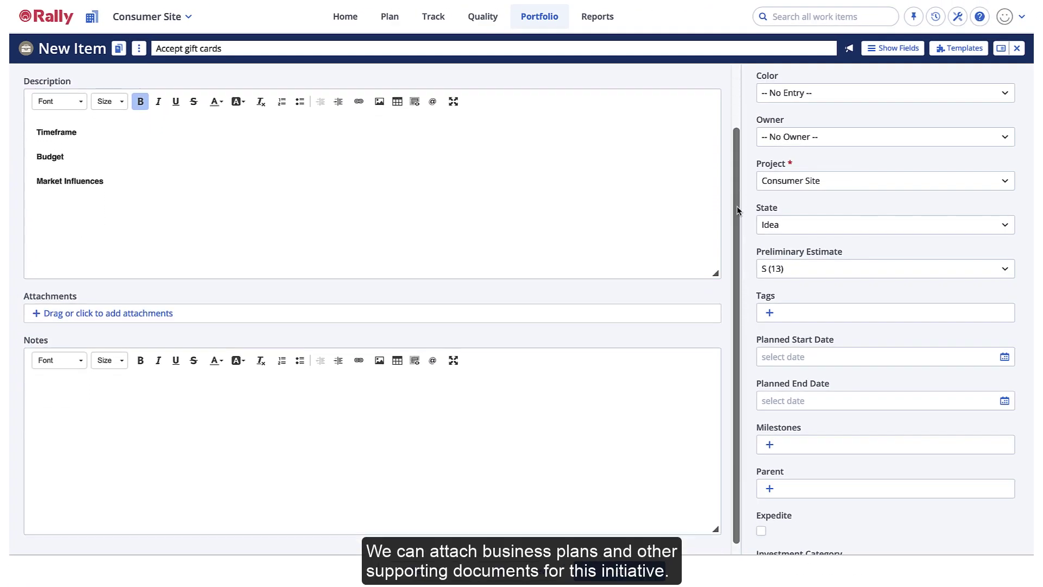
click(563, 367)
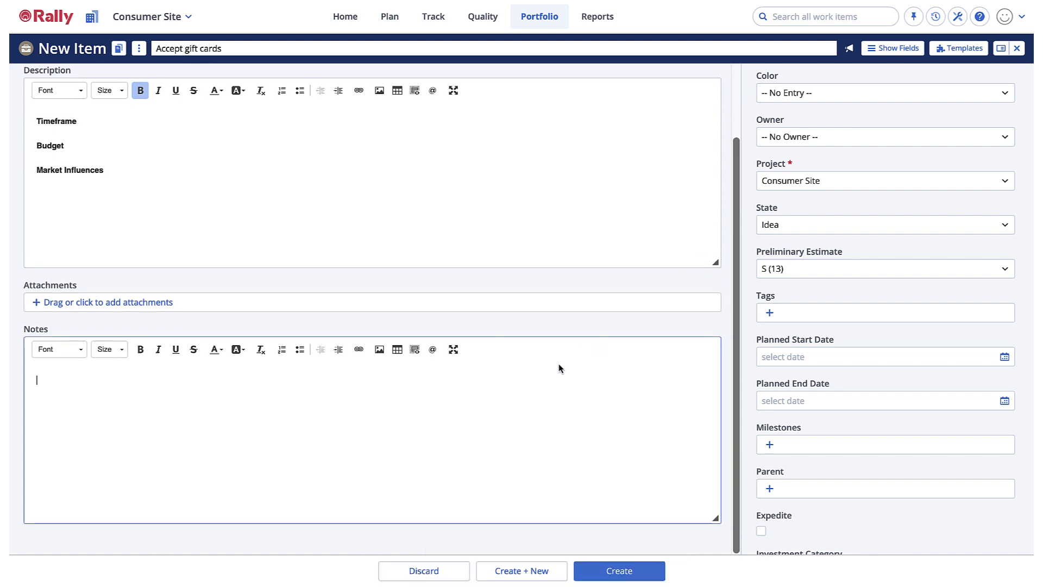
text(Add guiding information here...)
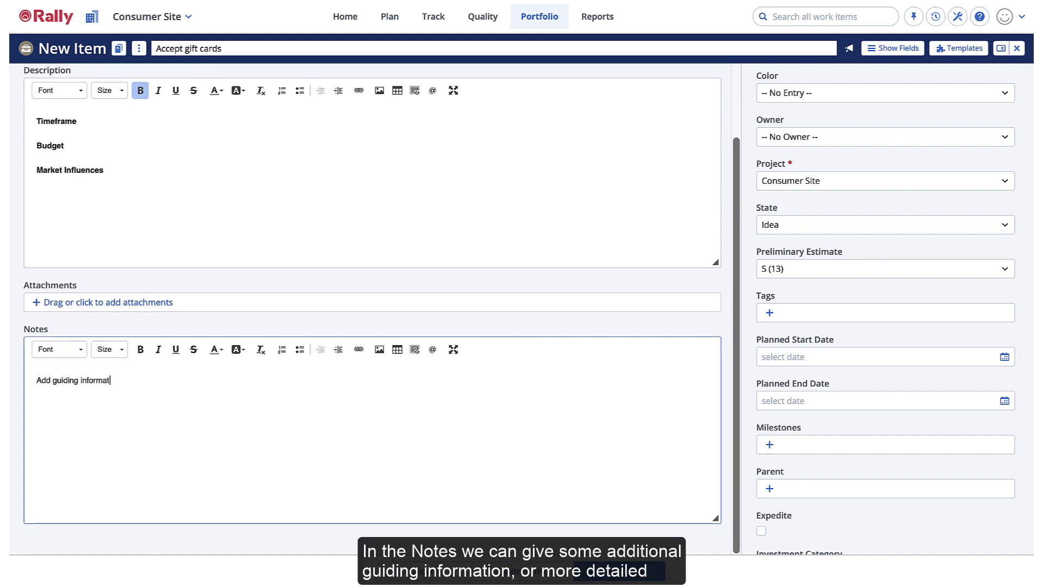
click(680, 324)
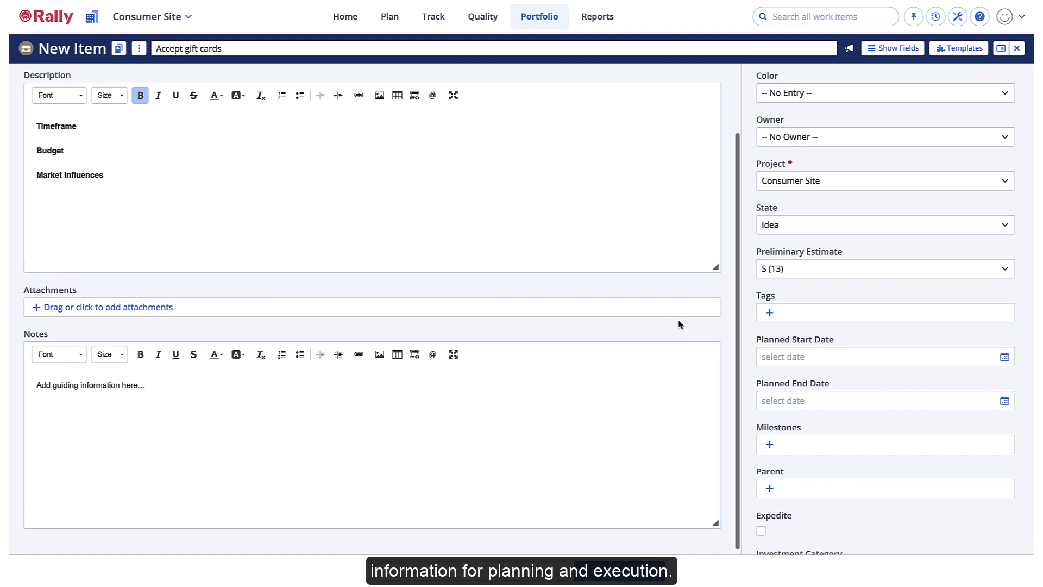
Set the initiative's color to Blue and assign its owner by searching for the person's first name.
scroll(678, 321, up, 2)
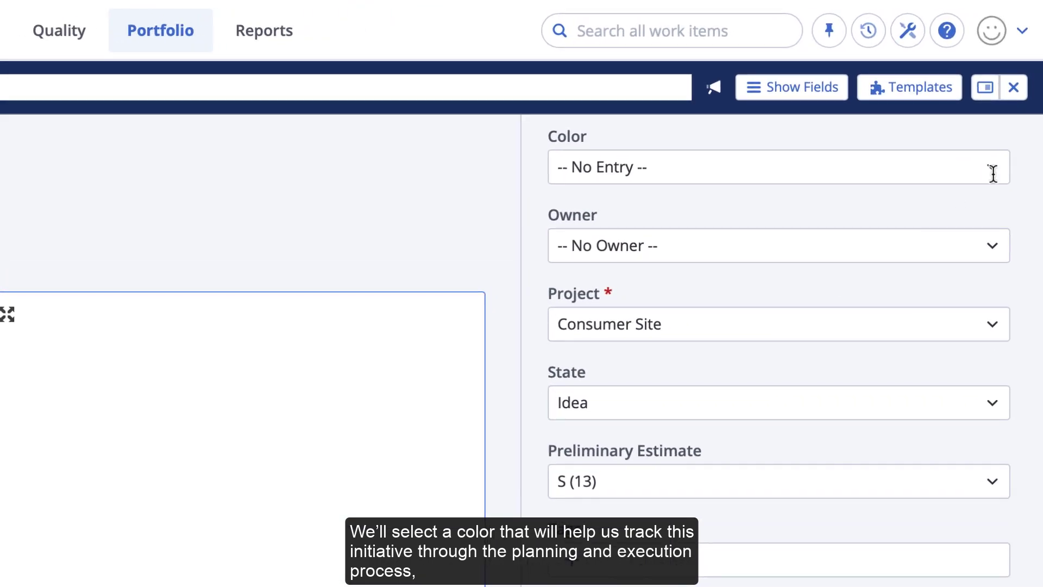
click(989, 167)
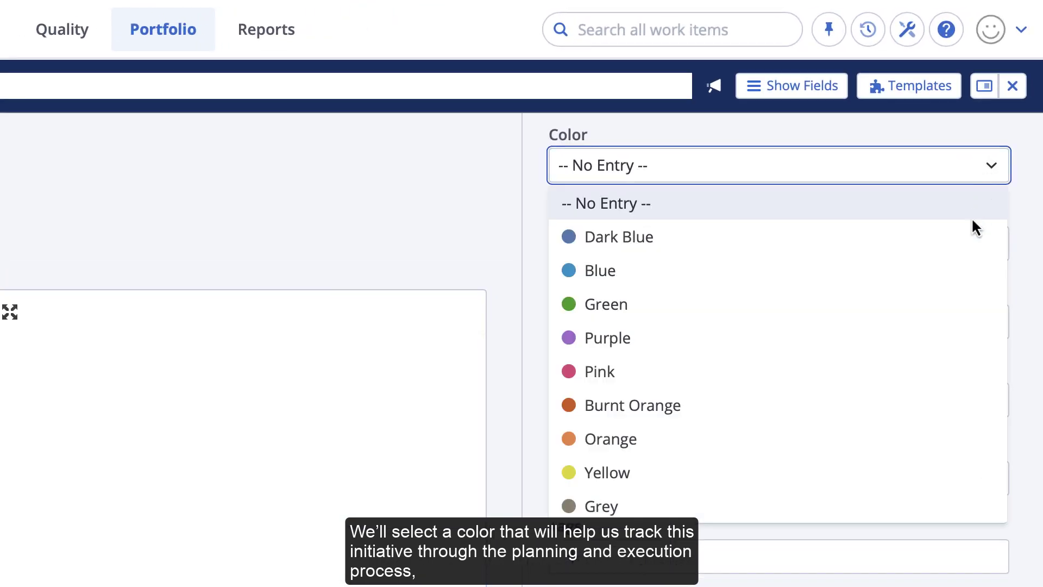
click(962, 266)
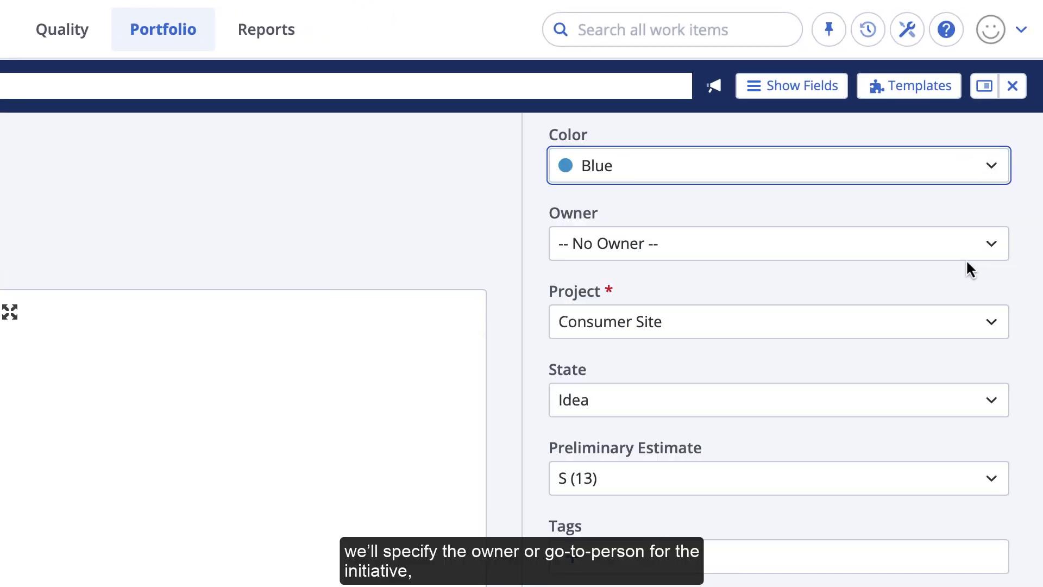
click(992, 243)
text(John)
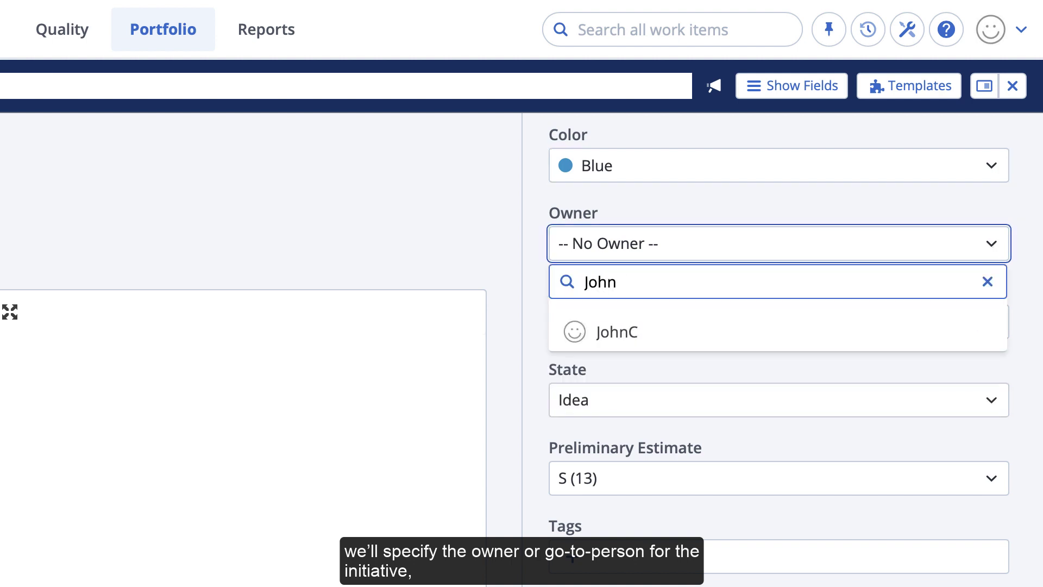
click(939, 346)
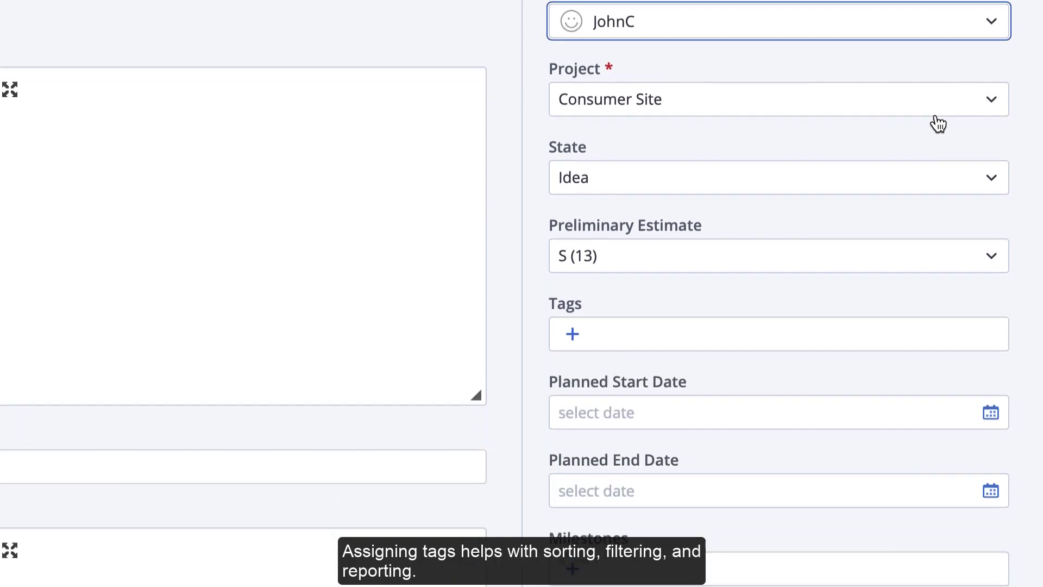
Assign the Payment Methods tag to the initiative.
click(576, 253)
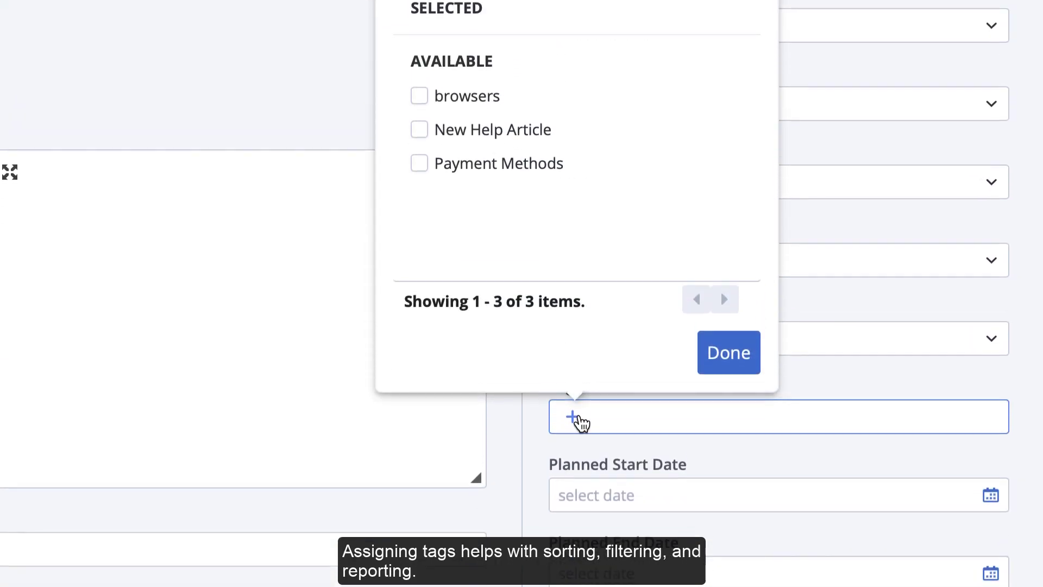
click(421, 179)
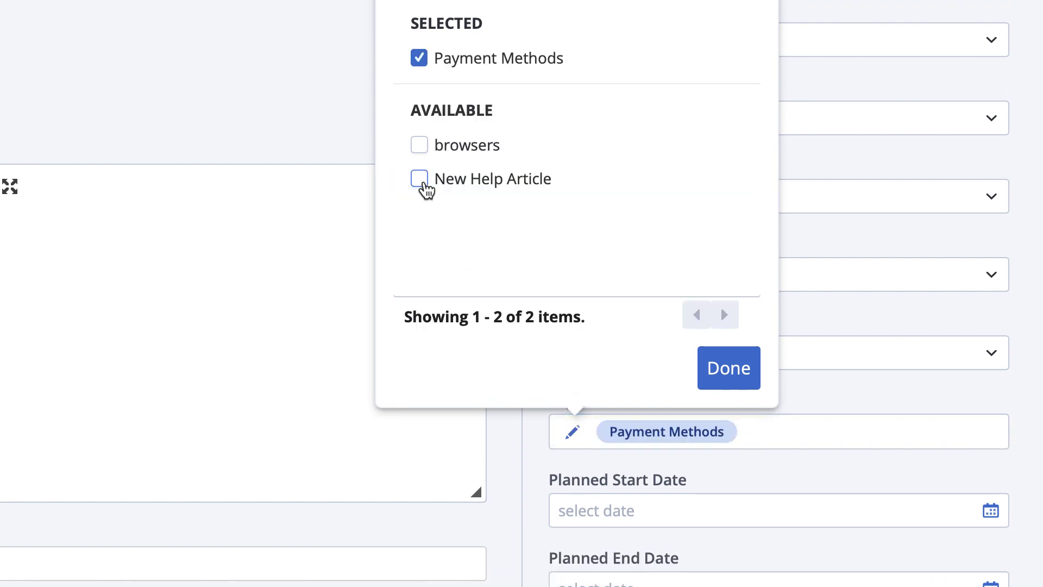
click(716, 383)
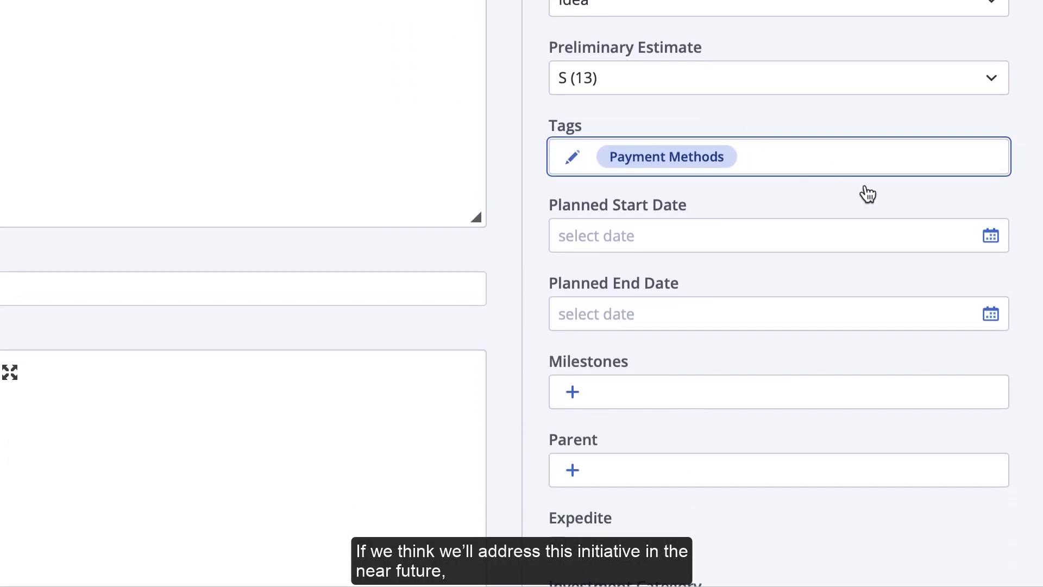
Set the initiative's planned start date to 2022-01-03 and its planned end date to 2022-04-29.
click(988, 291)
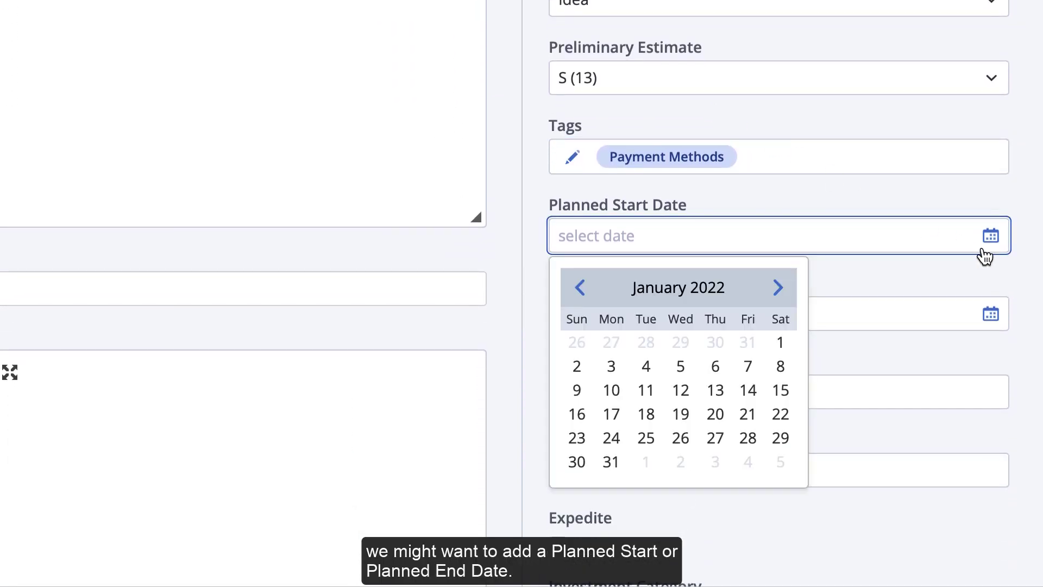
click(611, 367)
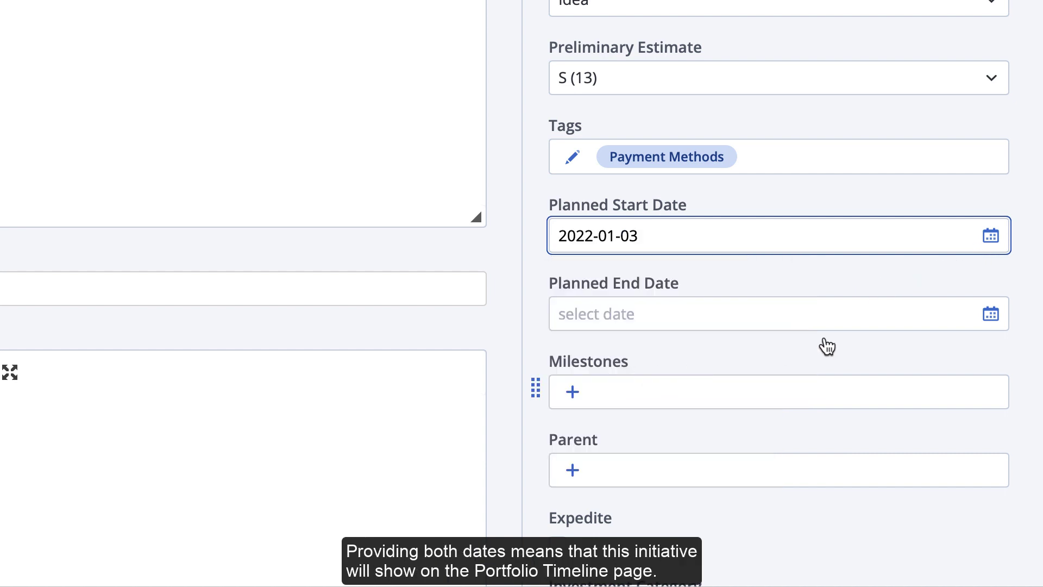
click(993, 315)
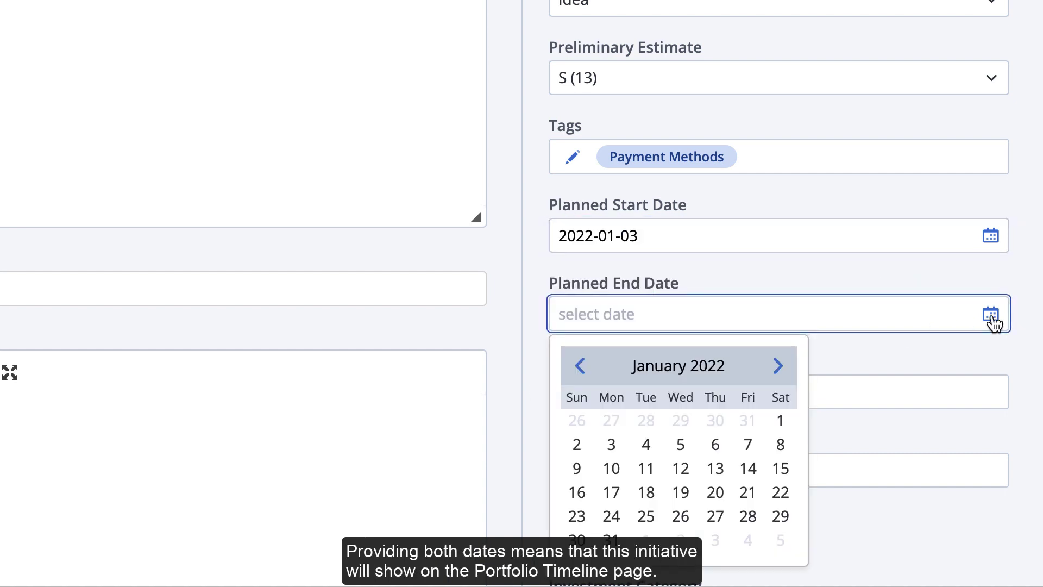
click(779, 371)
click(779, 371)
click(779, 370)
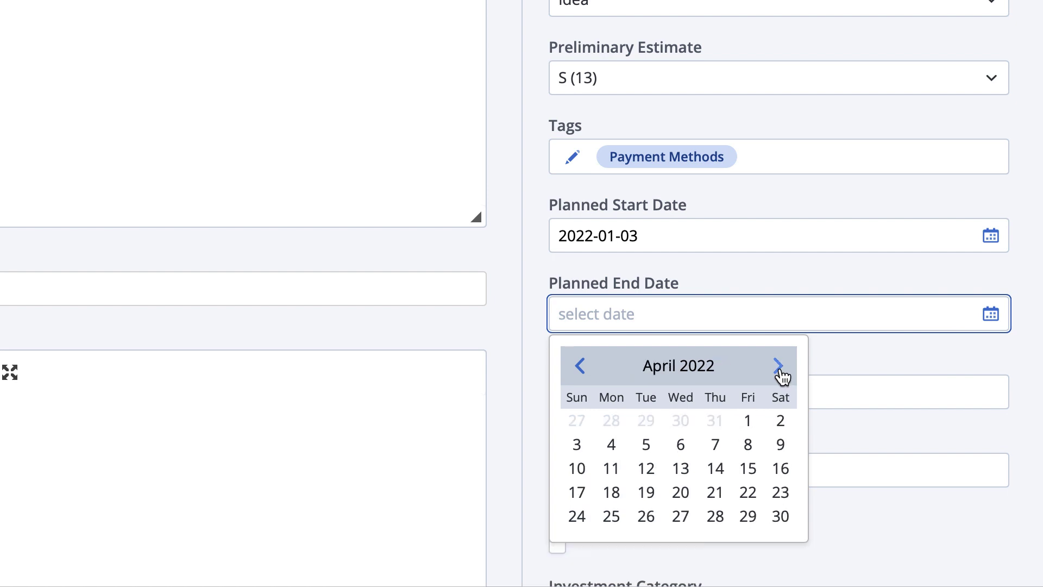
click(748, 518)
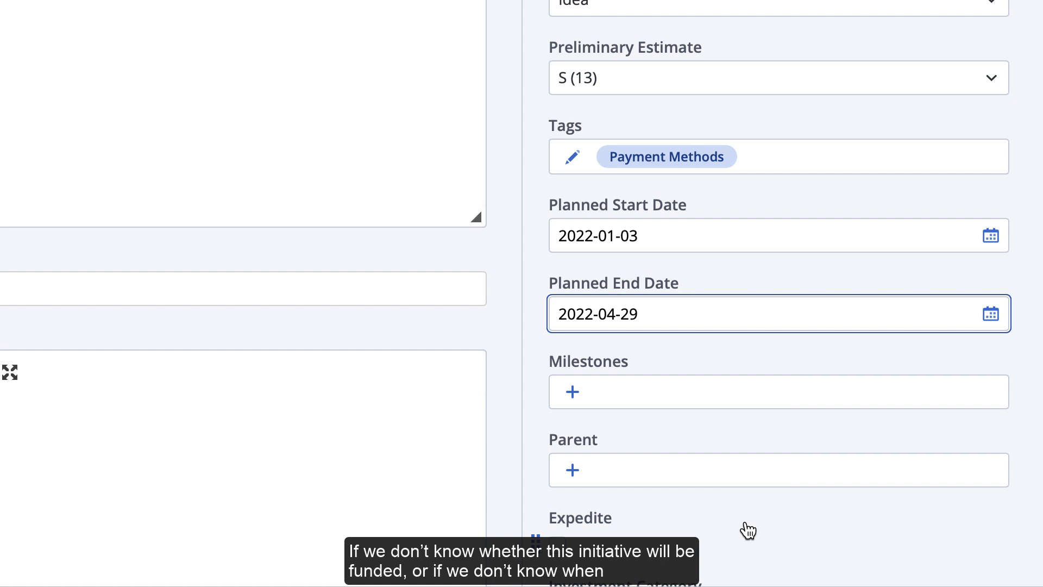
Review the milestones available for the initiative and close the list without selecting any.
click(576, 401)
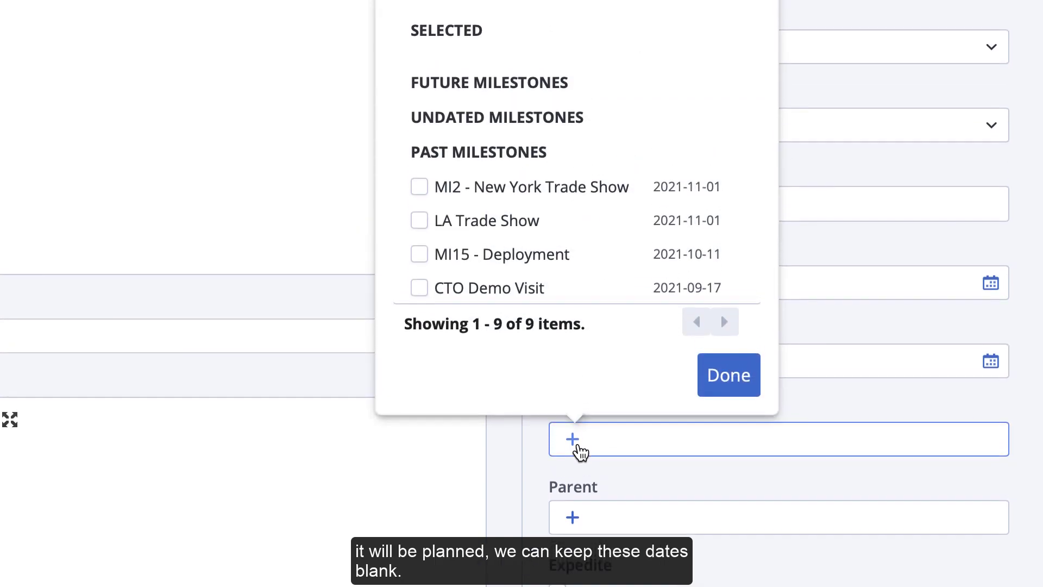
scroll(587, 298, down, 3)
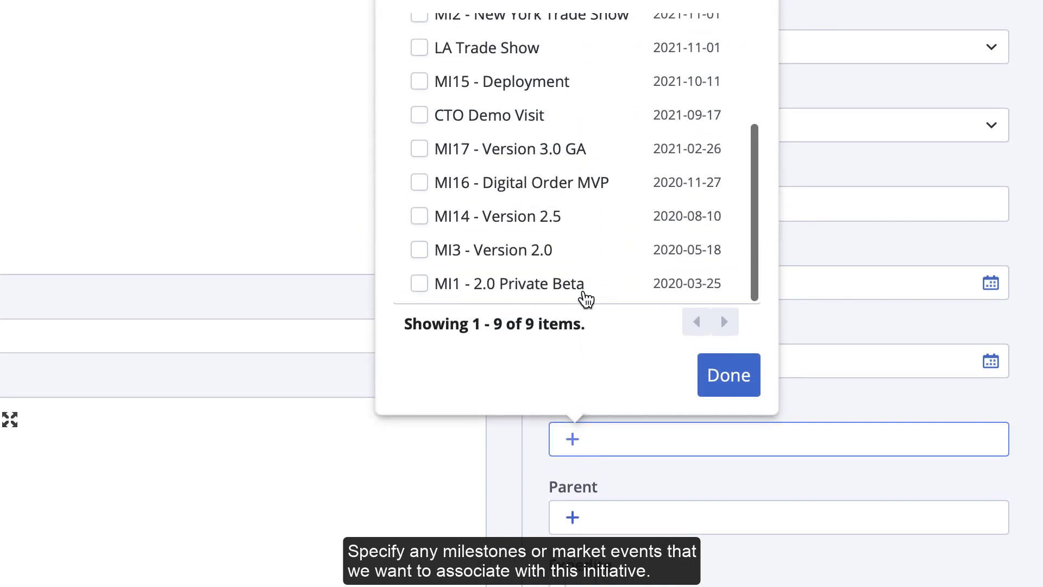
scroll(587, 299, up, 3)
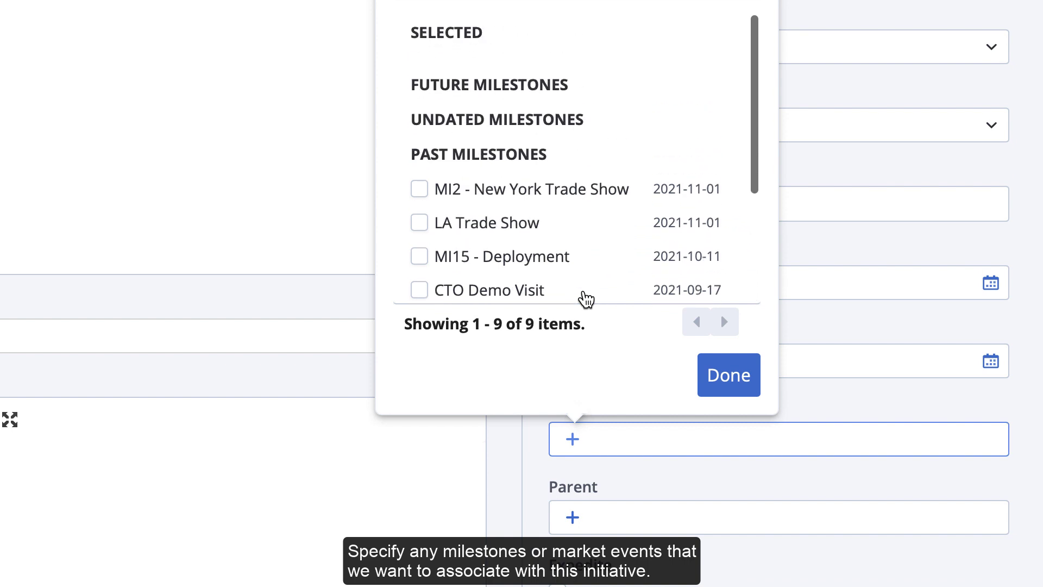
click(726, 395)
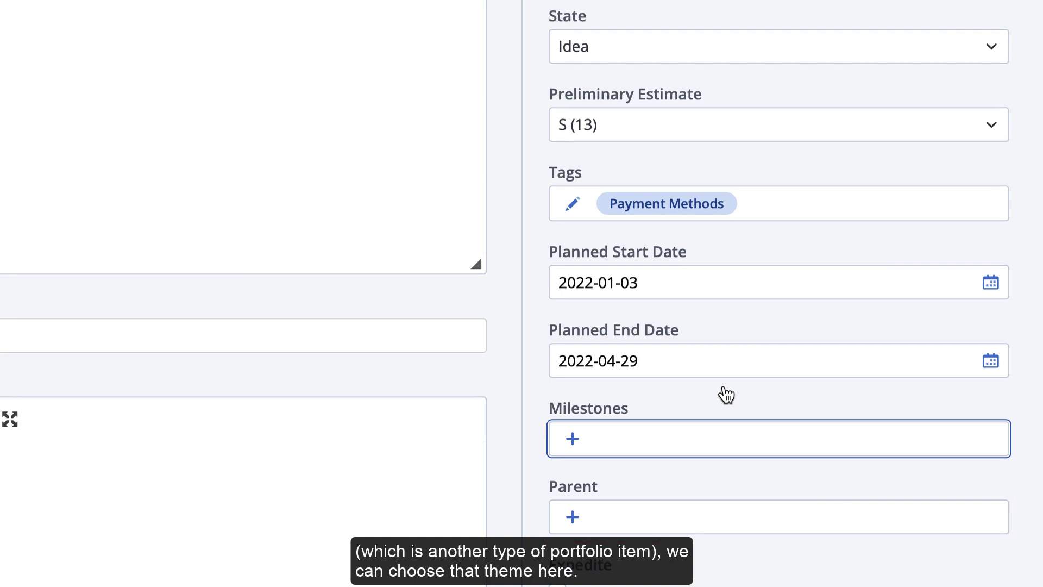
Set the initiative's investment category to Short Term Growth.
scroll(727, 395, down, 3)
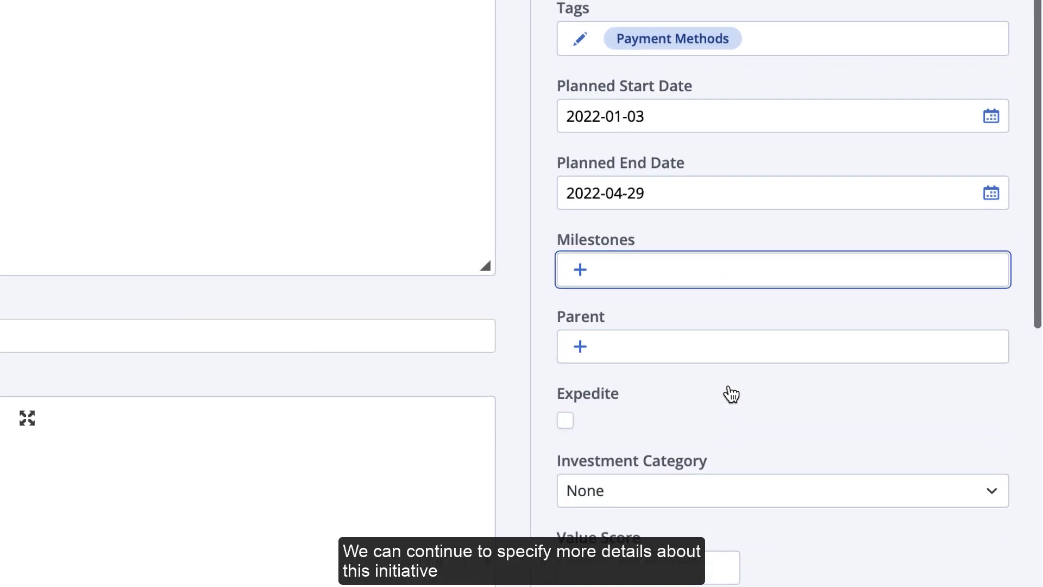
scroll(732, 395, down, 4)
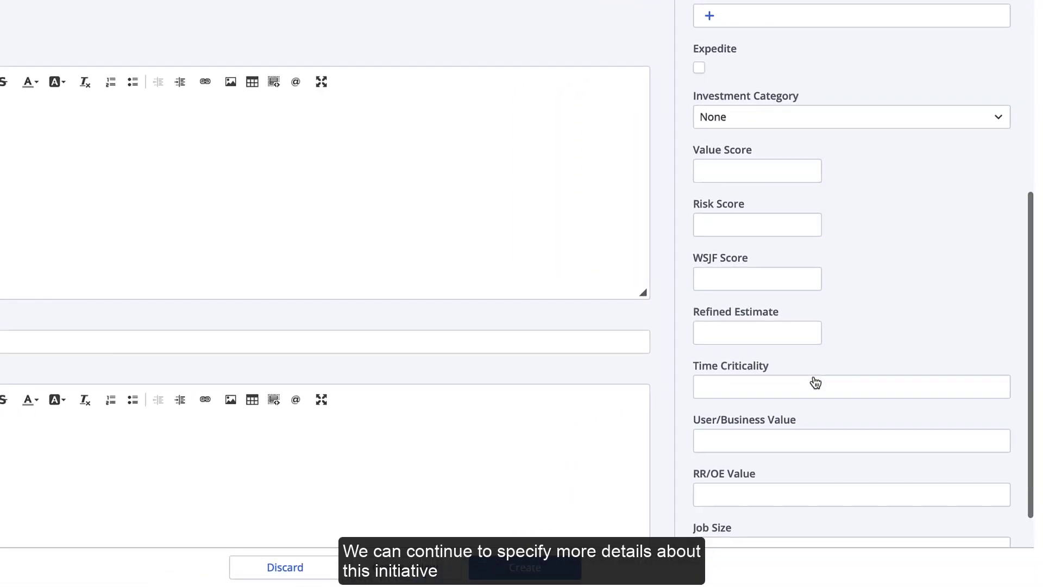
click(813, 378)
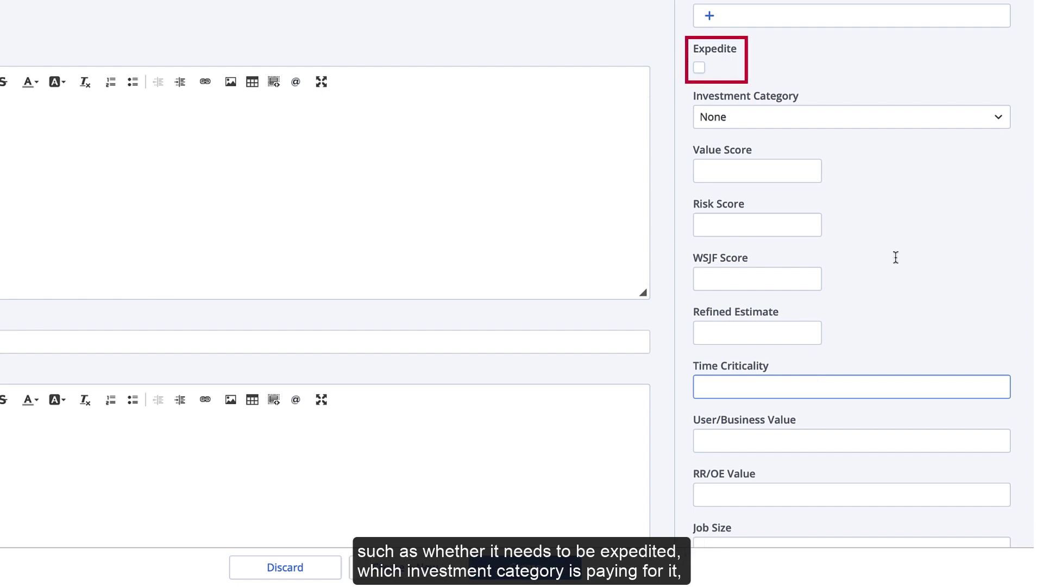
click(999, 114)
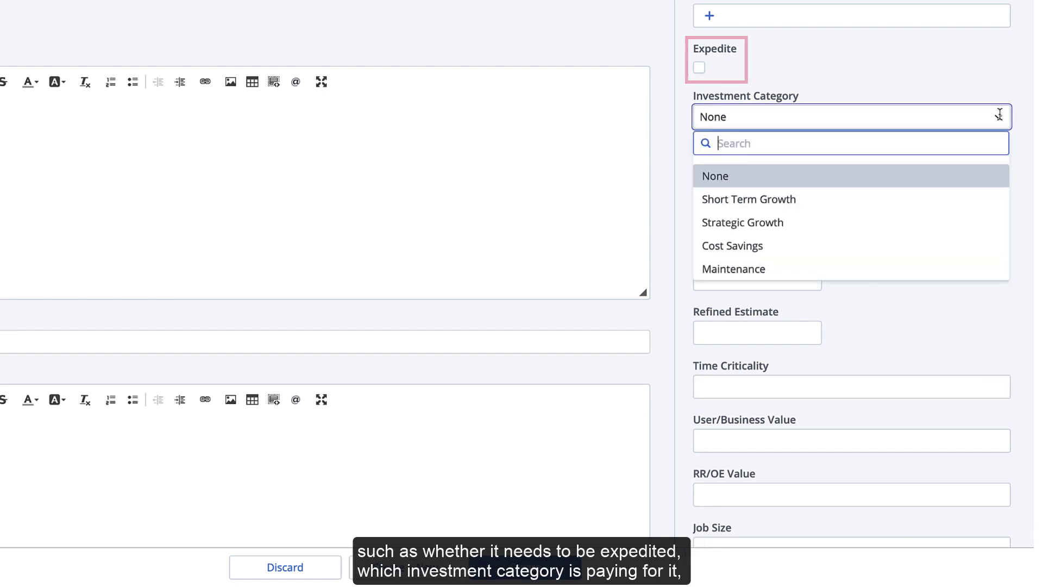
click(987, 207)
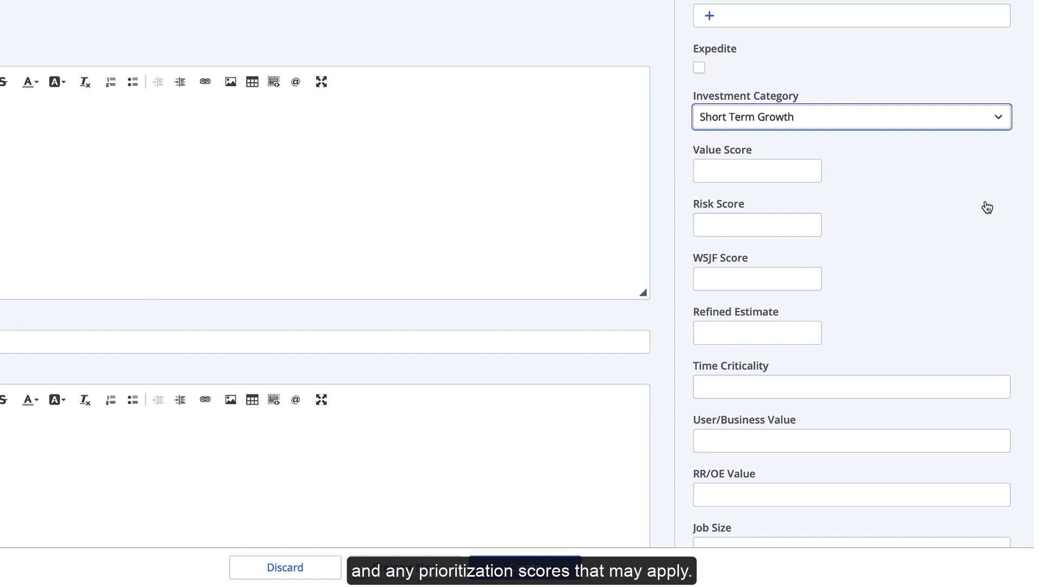
Set the initiative's value score to 8, risk score to 3, WSJF score to 20 and refined estimate to 0.
scroll(988, 207, down, 2)
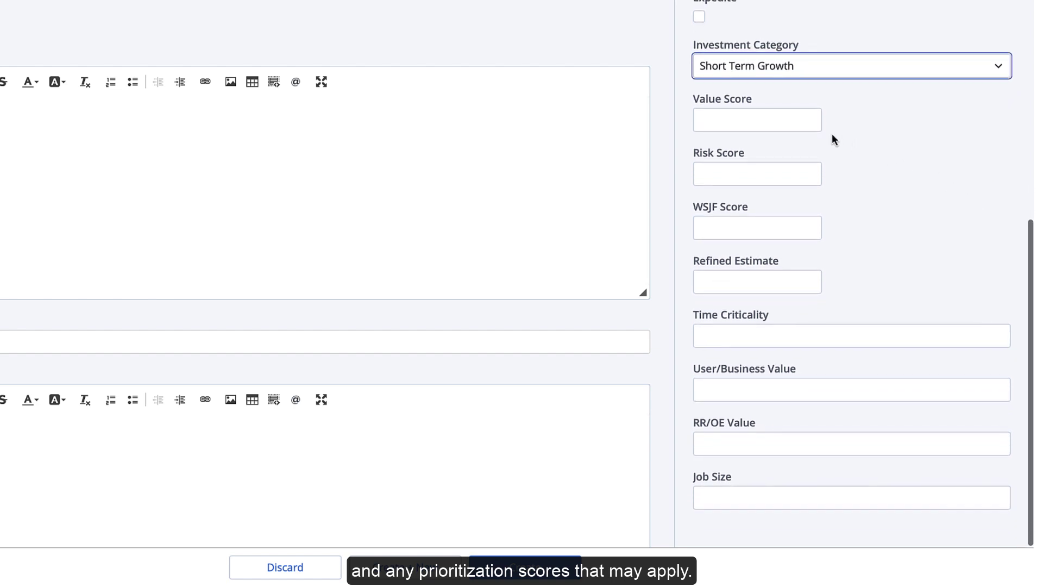
click(804, 121)
text(8)
click(754, 172)
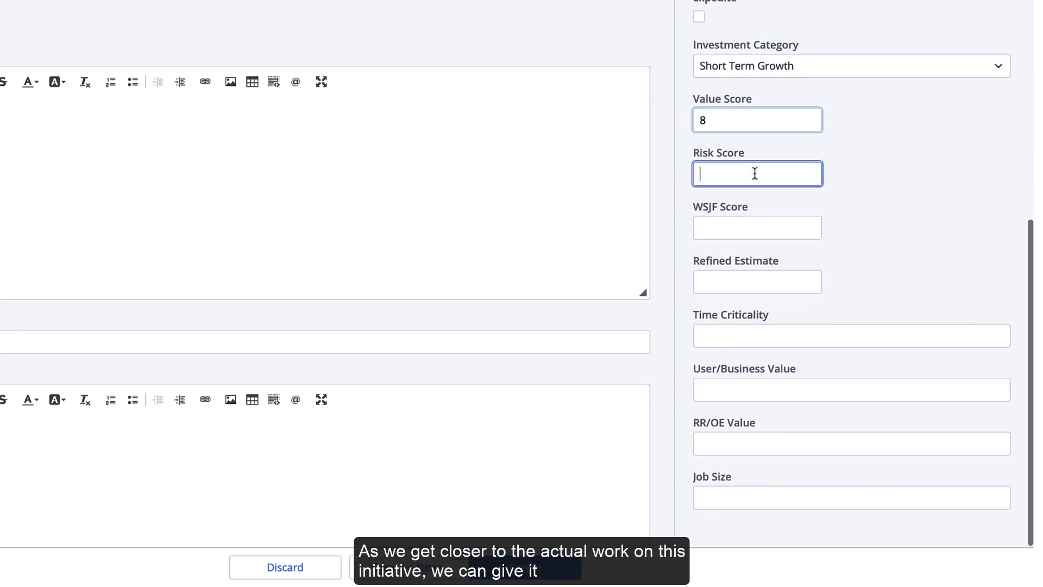
text(3)
click(751, 226)
text(20)
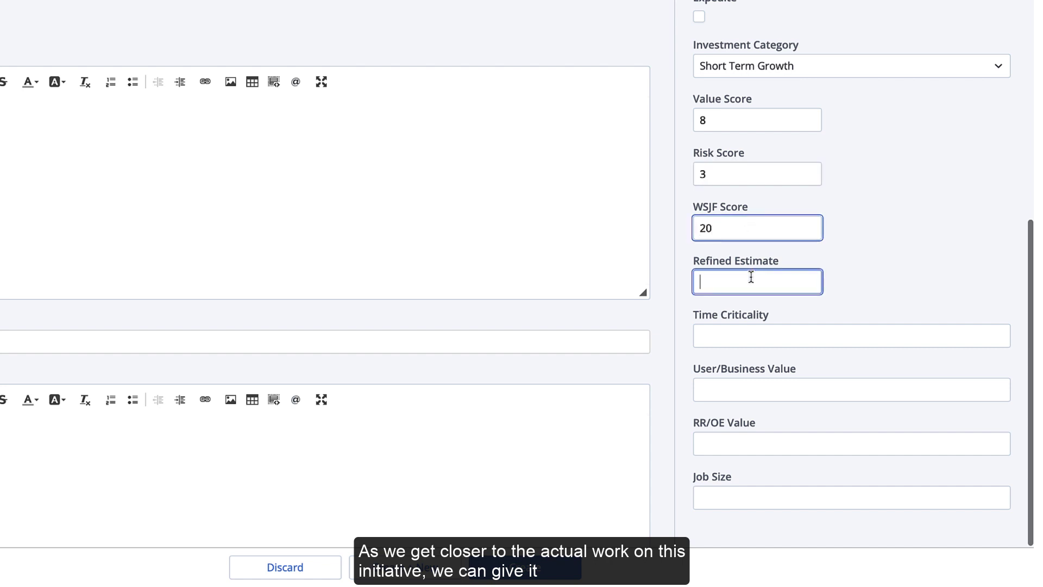
click(750, 277)
text(0)
Set time criticality, user/business value, RR/OE value and job size to 1 each, and create the initiative.
click(748, 332)
text(1)
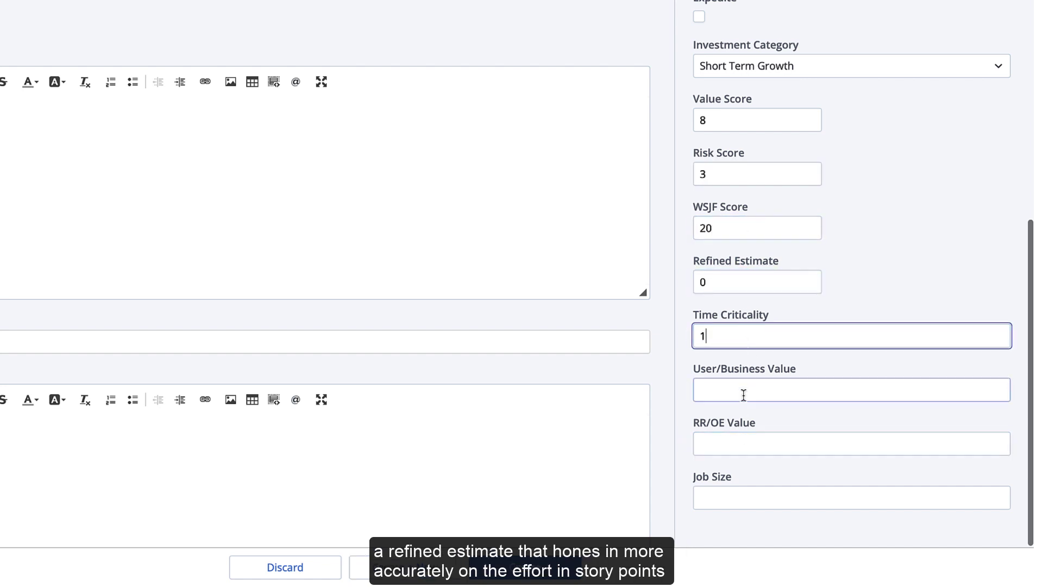
click(742, 391)
text(1)
click(741, 447)
text(1)
click(736, 496)
text(1)
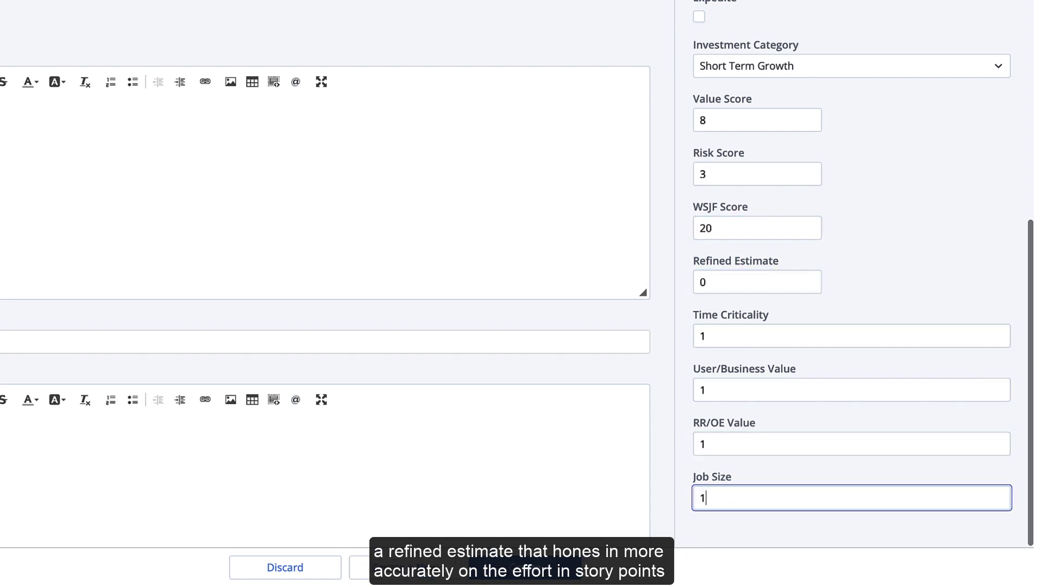
click(688, 531)
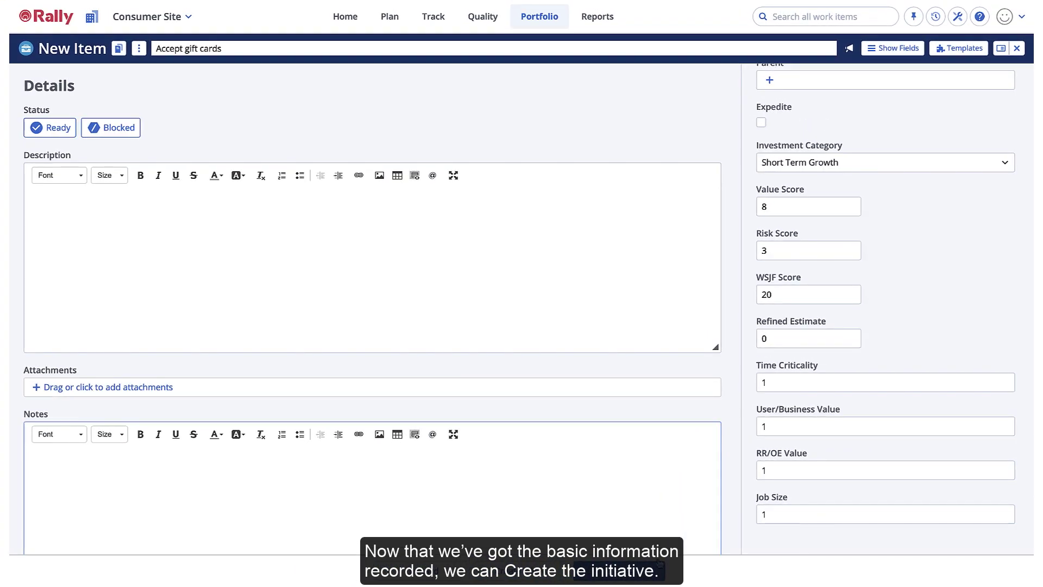
click(655, 571)
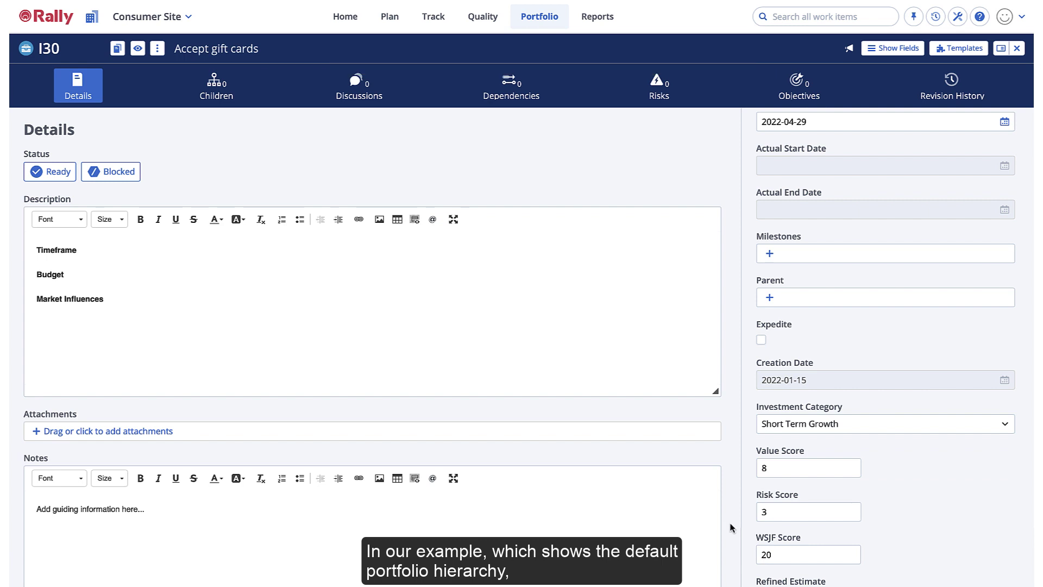
Open the Portfolio Items page from the initiative's detail page.
click(550, 19)
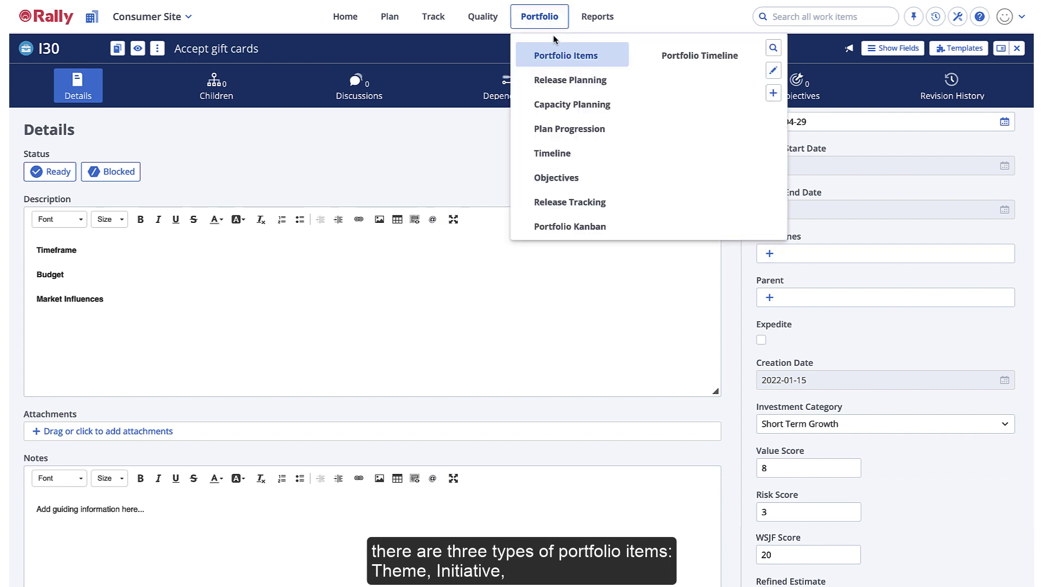
click(559, 55)
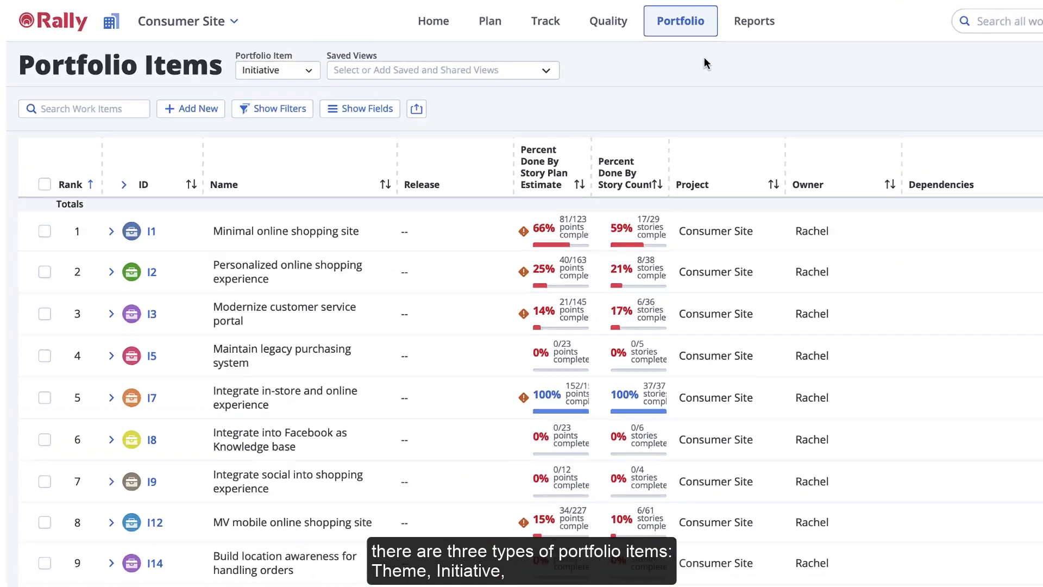
Examine the available portfolio item types and the child features of the Minimal online shopping site initiative.
click(309, 71)
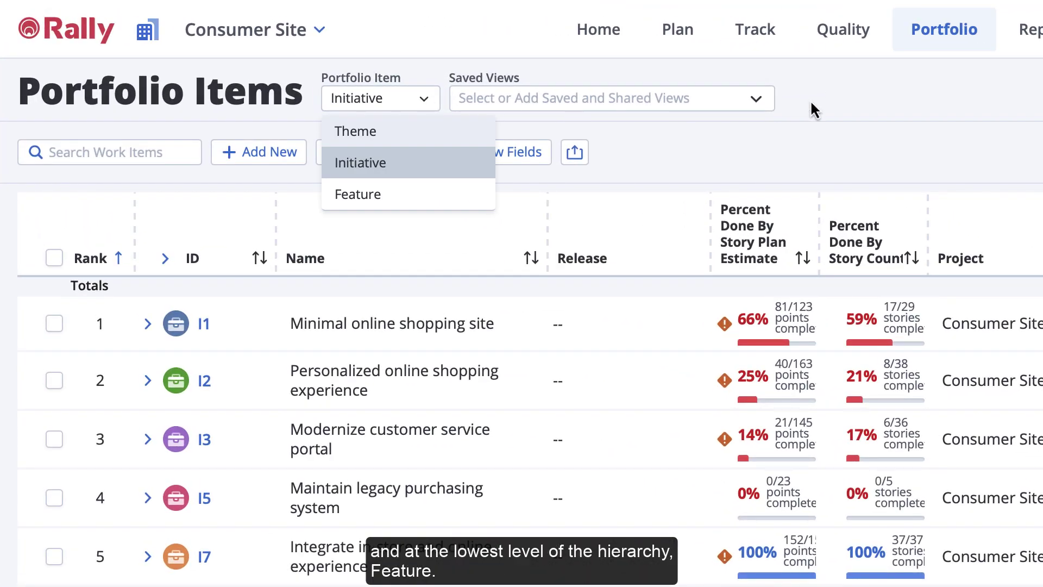
click(875, 100)
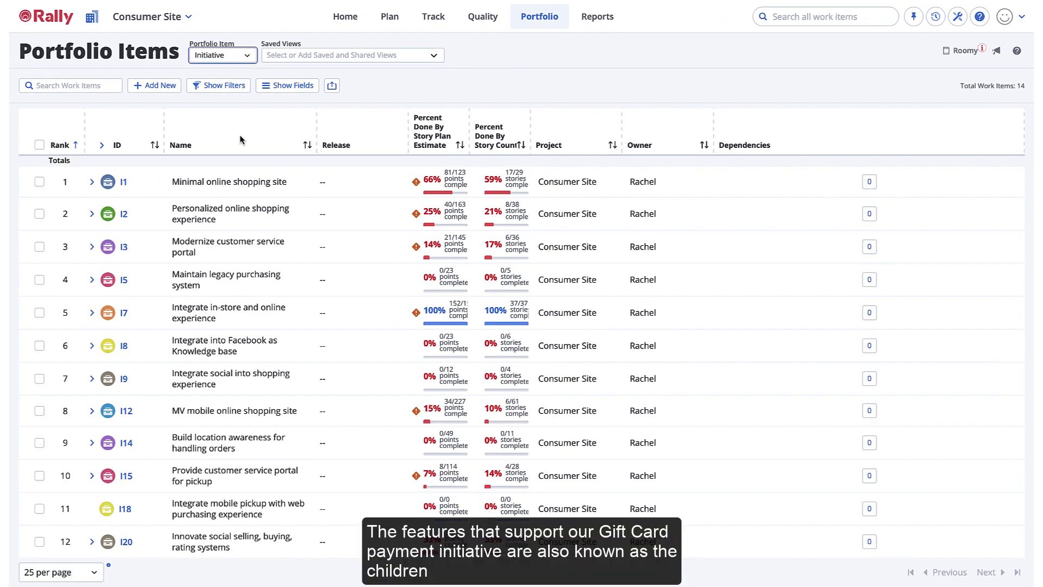
click(92, 182)
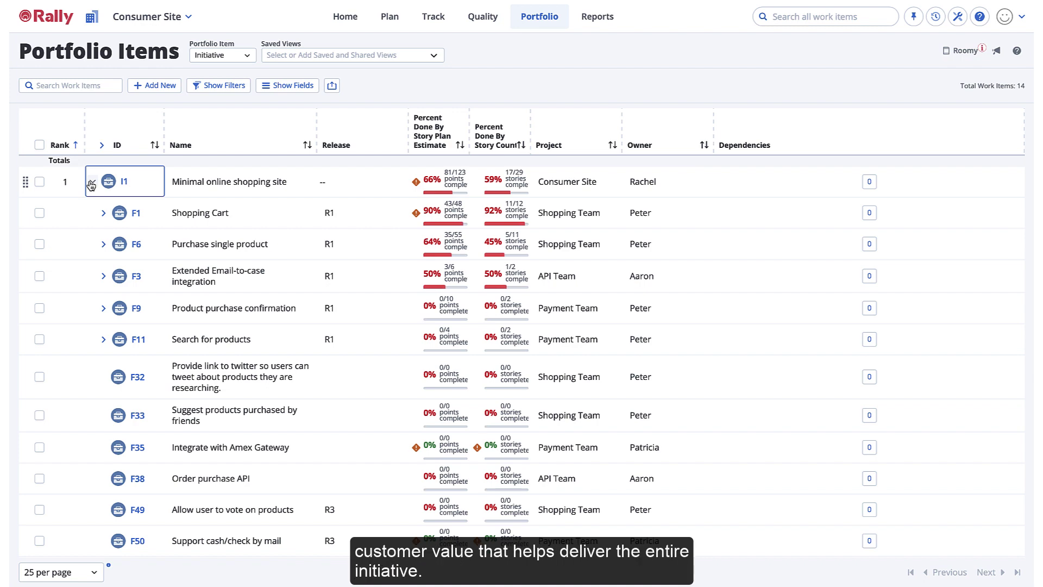
click(91, 183)
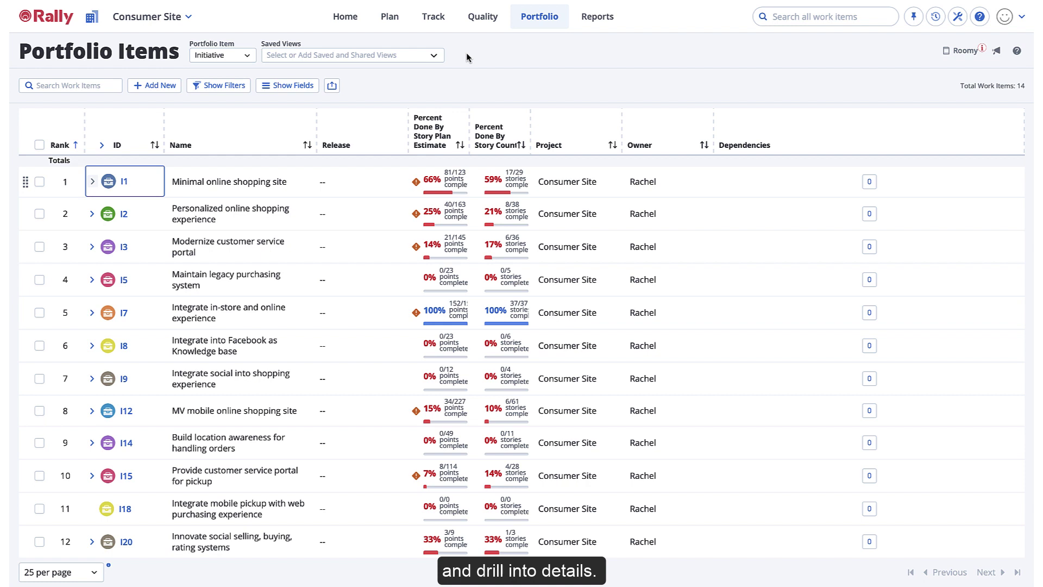
Search the portfolio items for "Accept" and open the Accept gift cards initiative.
click(99, 87)
text(Acce)
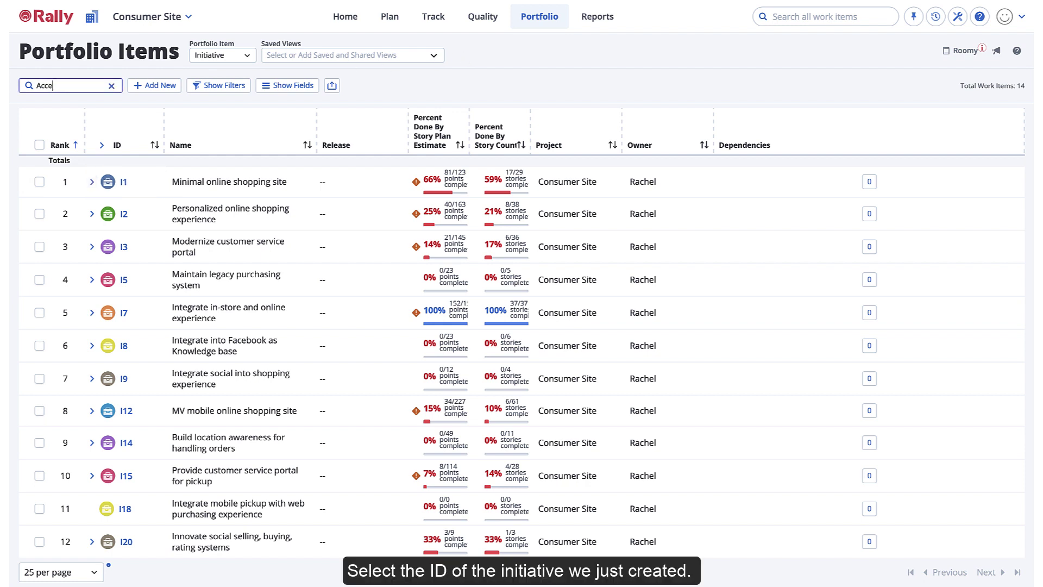
text(pt)
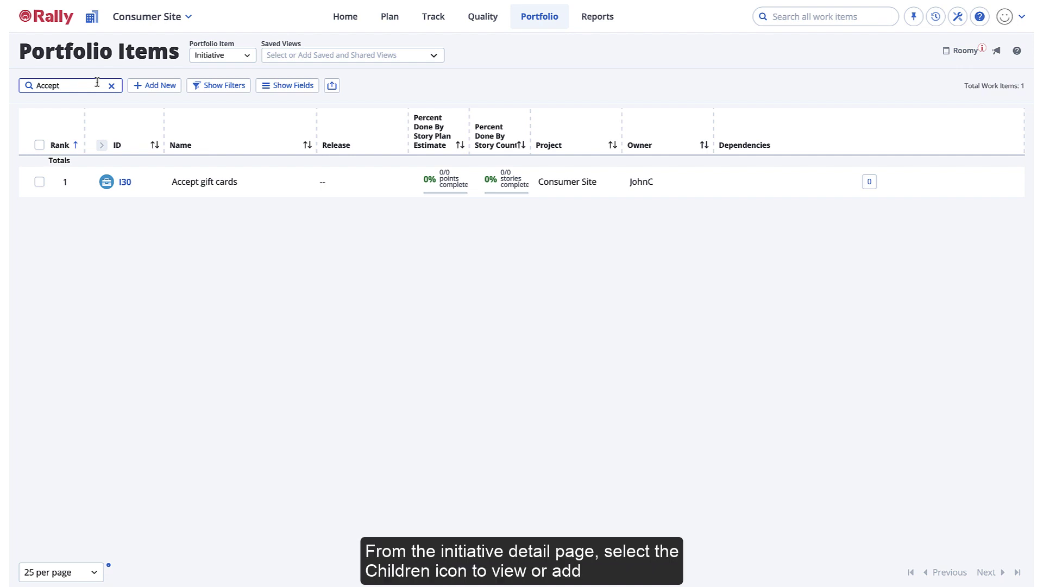
click(125, 182)
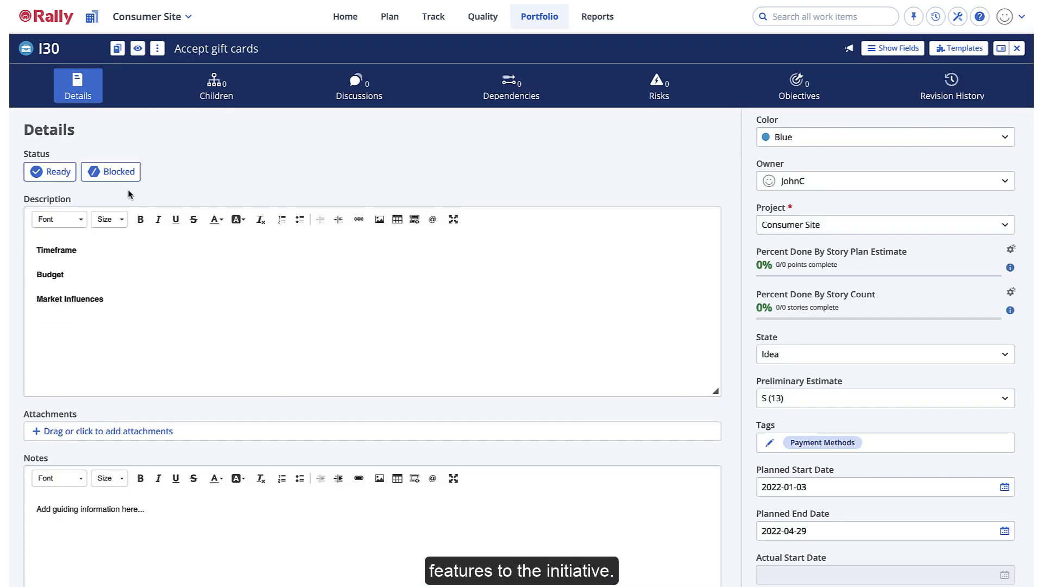
Start a new child feature under the initiative, named "Accept gift cards on the website", in the Shopping Team project.
click(213, 96)
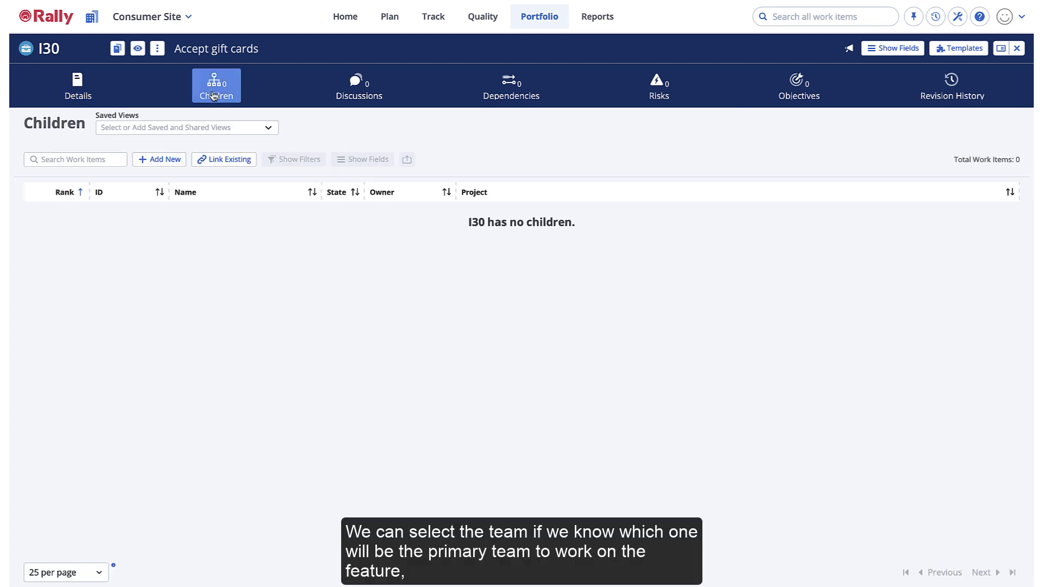
click(163, 161)
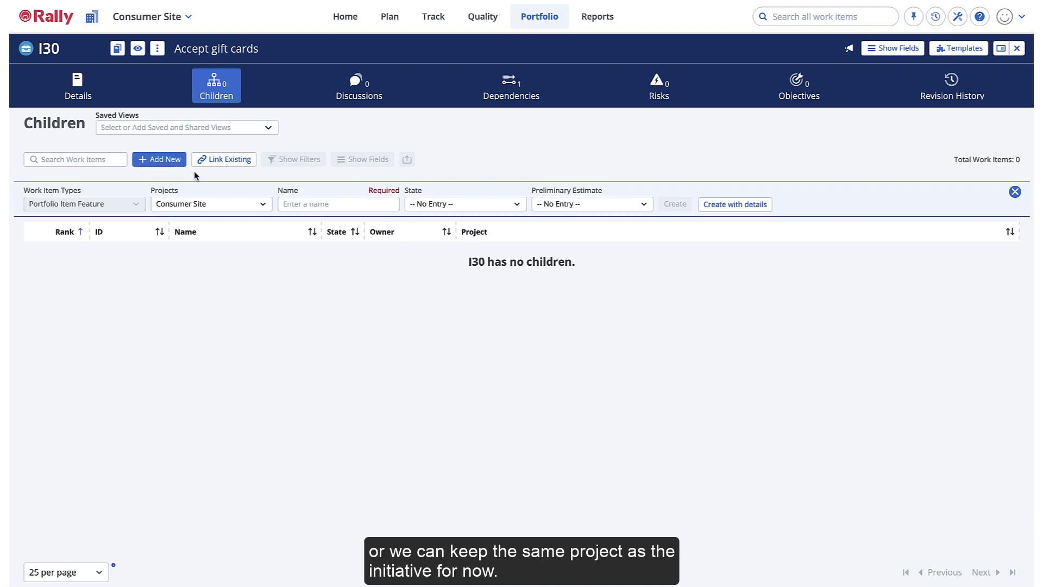
click(263, 205)
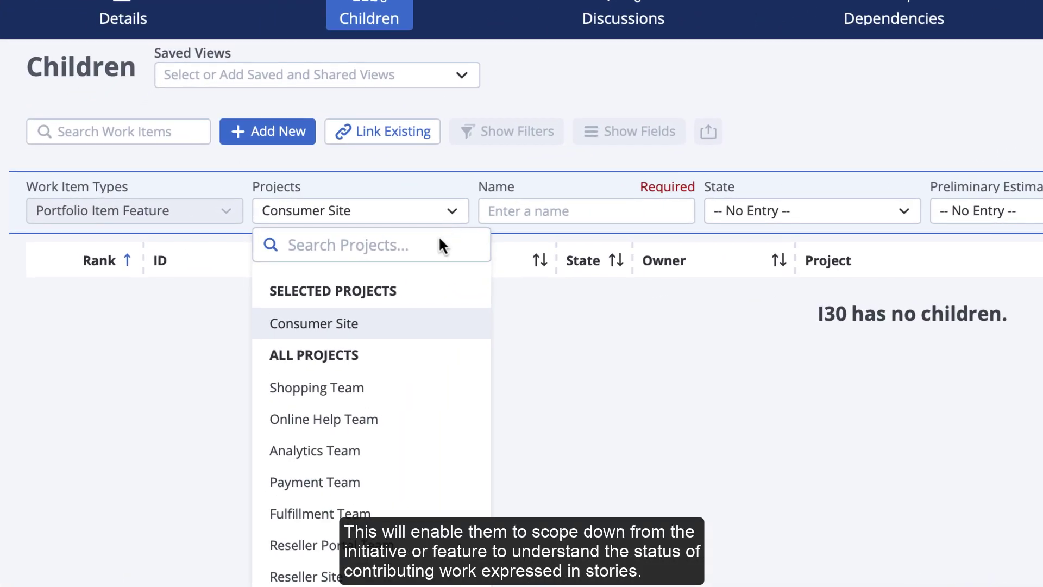
click(357, 389)
click(514, 210)
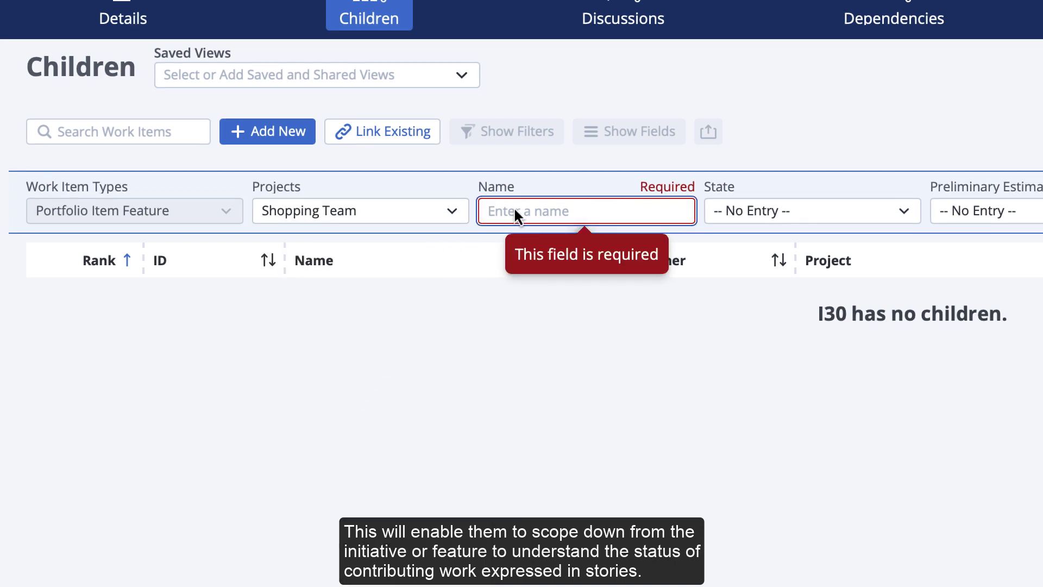
text(Accept gift)
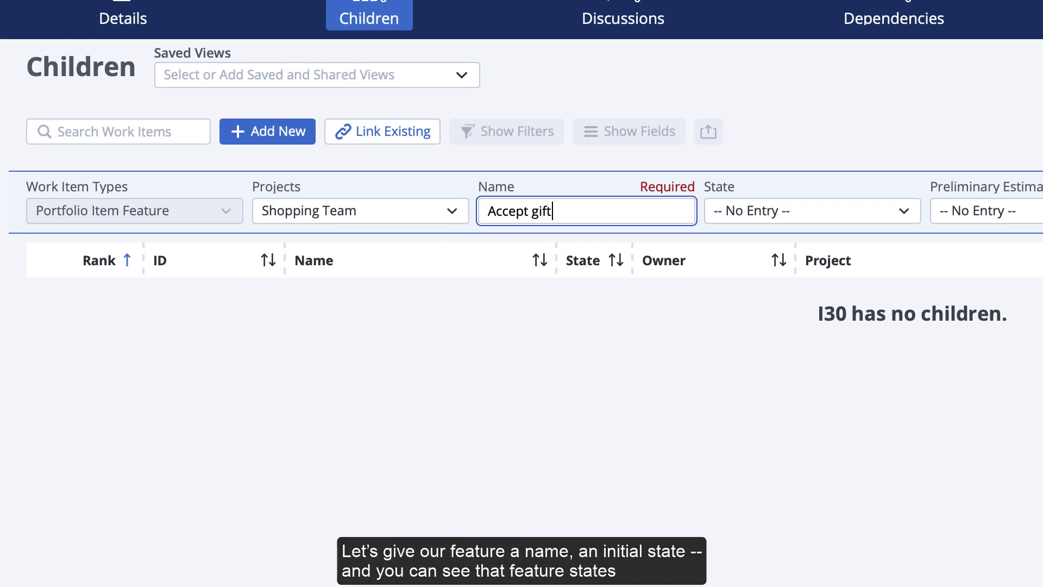
text( cards on the webs)
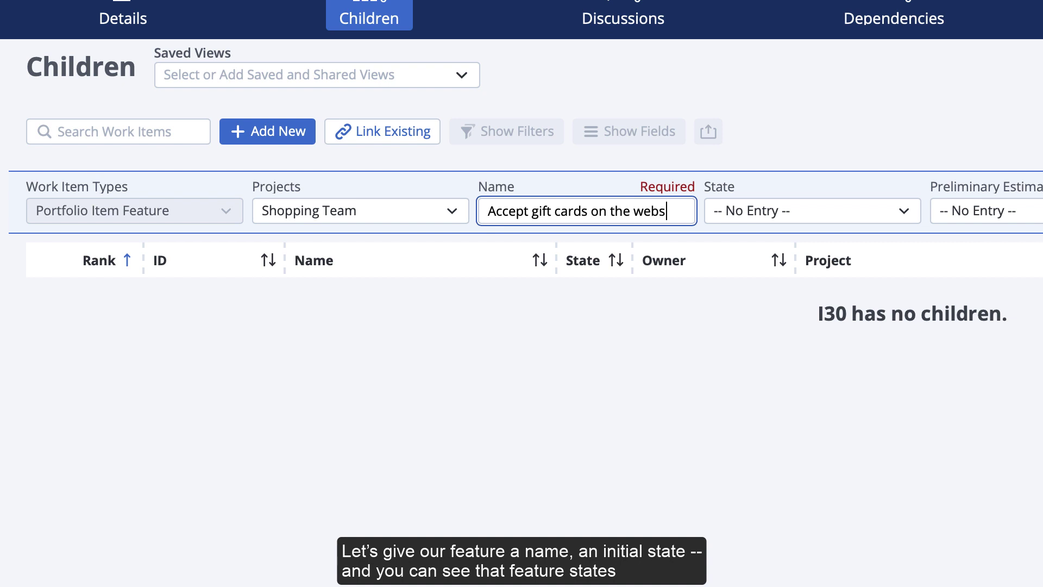
text(ite)
Set the new feature's state to Develop, leave its preliminary estimate without an entry, and continue creating it with details.
click(906, 217)
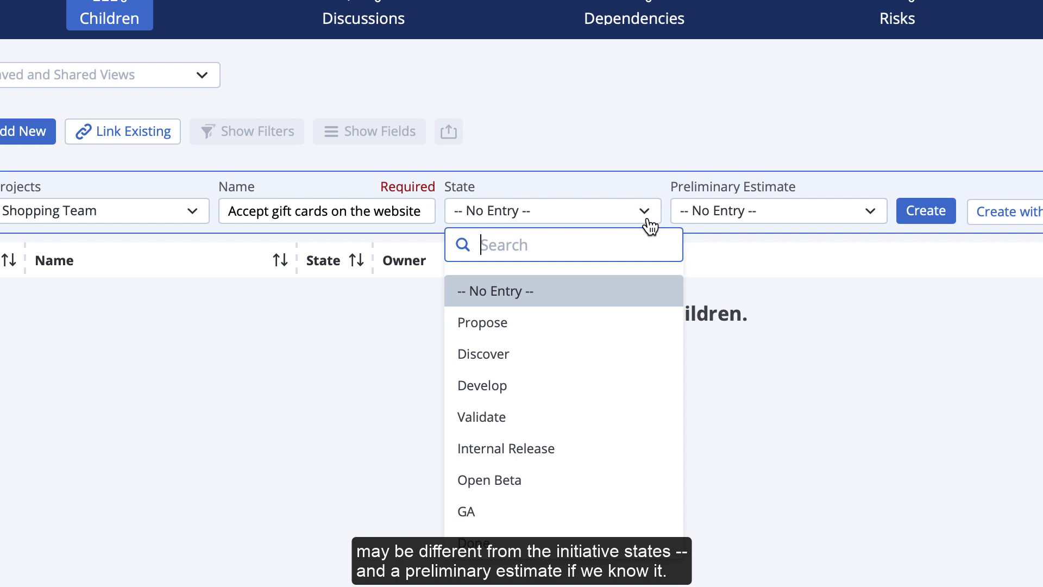
click(625, 387)
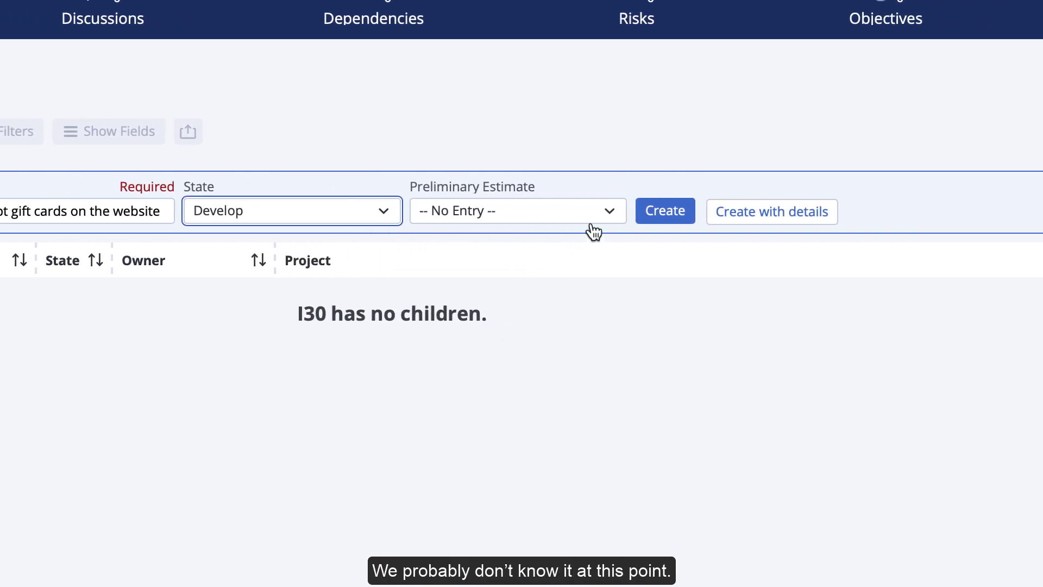
click(610, 215)
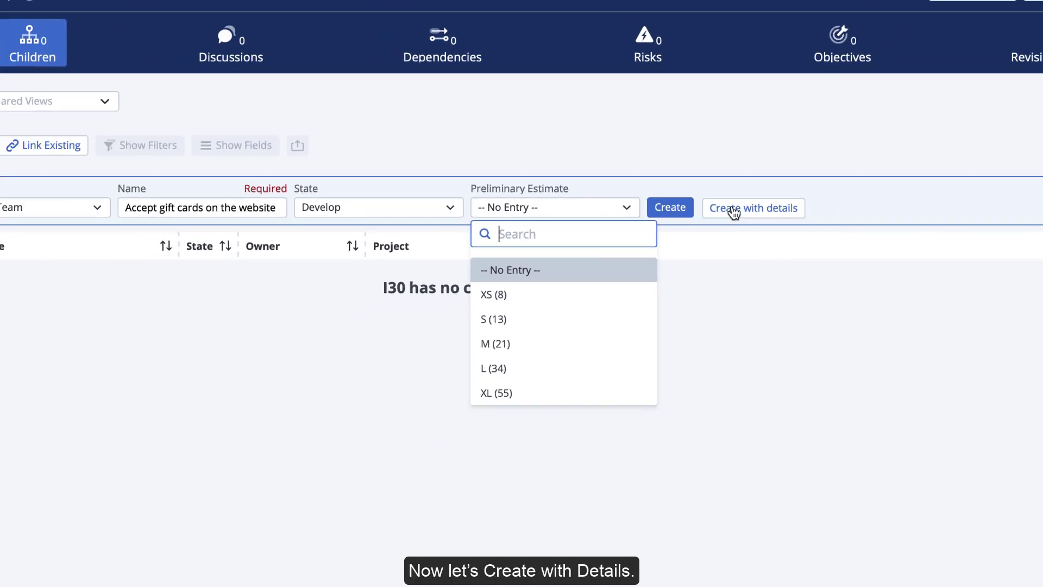
click(733, 210)
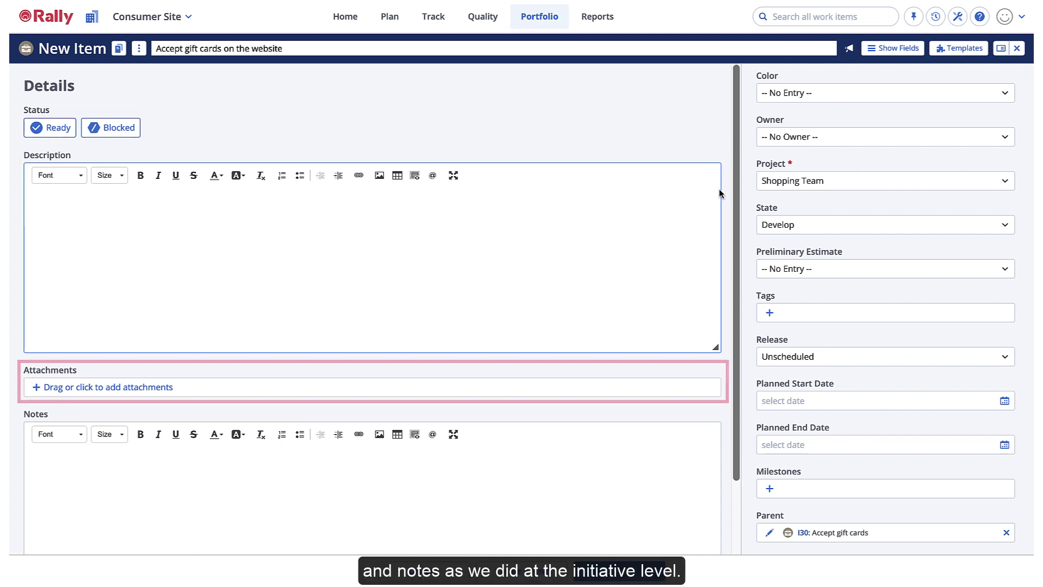
Set the new feature's color to Blue and assign the team member found by first name as its owner.
scroll(719, 194, down, 2)
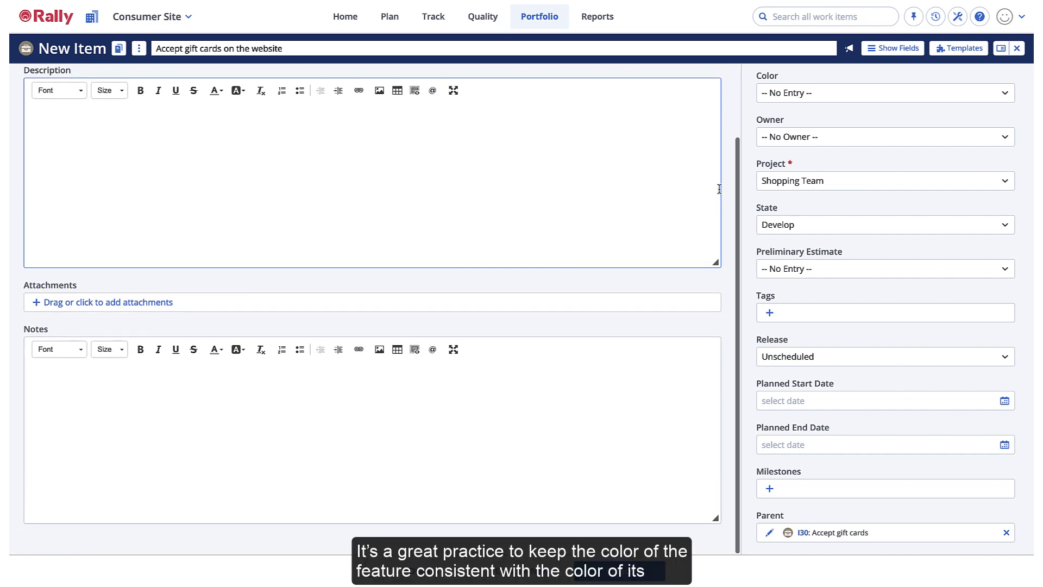
scroll(719, 189, up, 2)
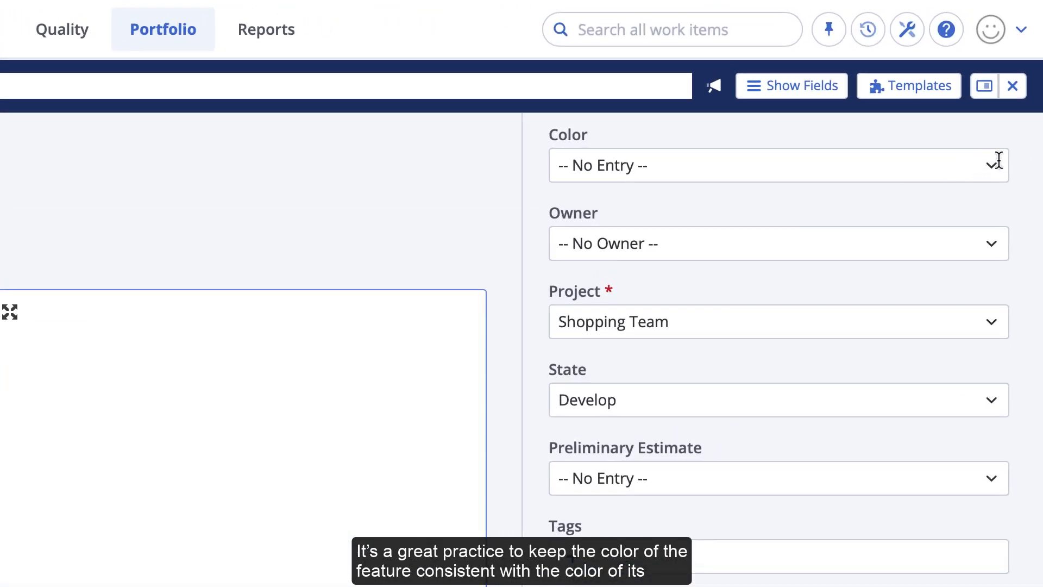
click(993, 164)
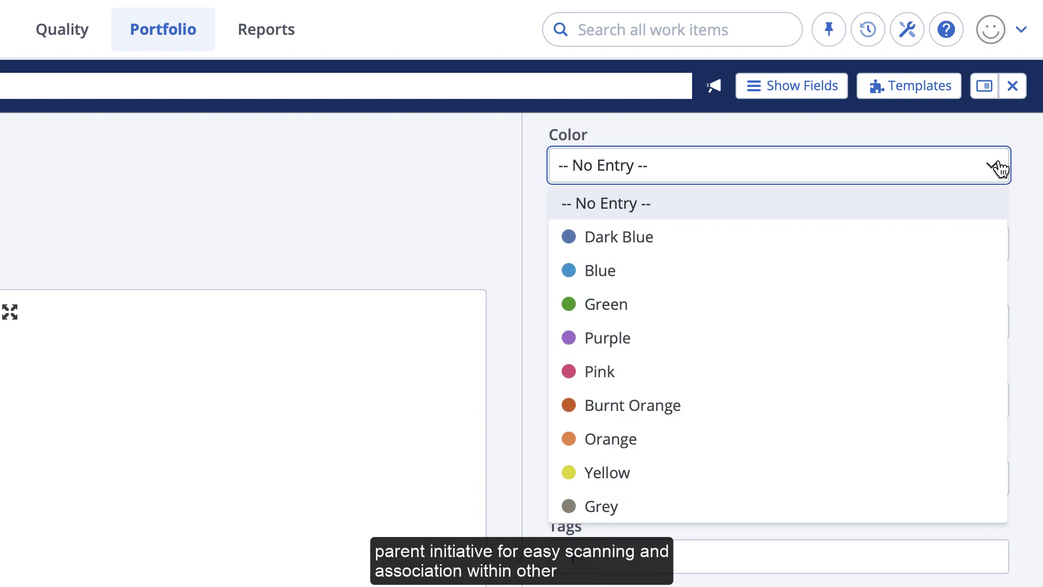
click(987, 282)
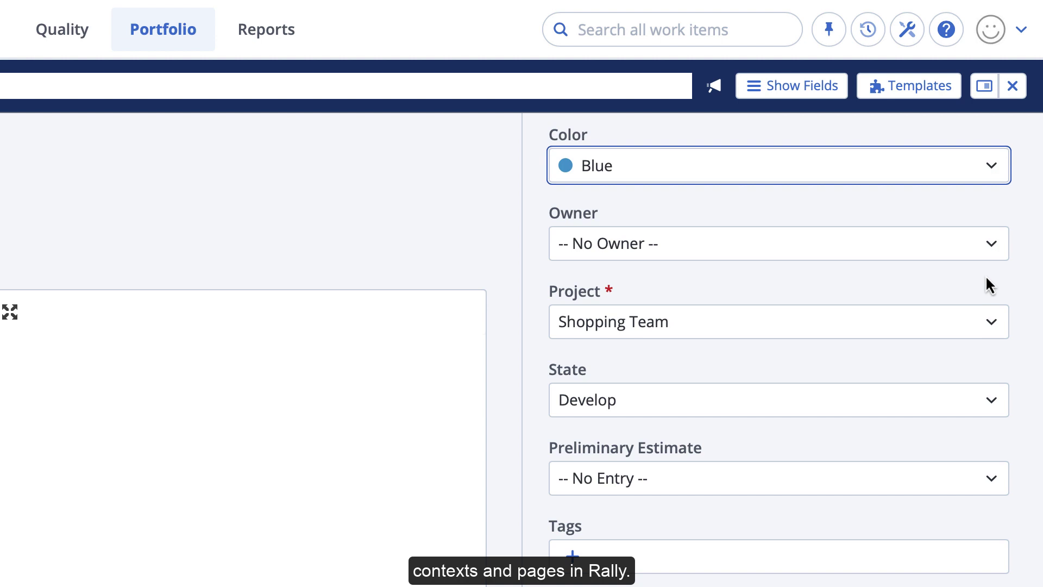
click(990, 242)
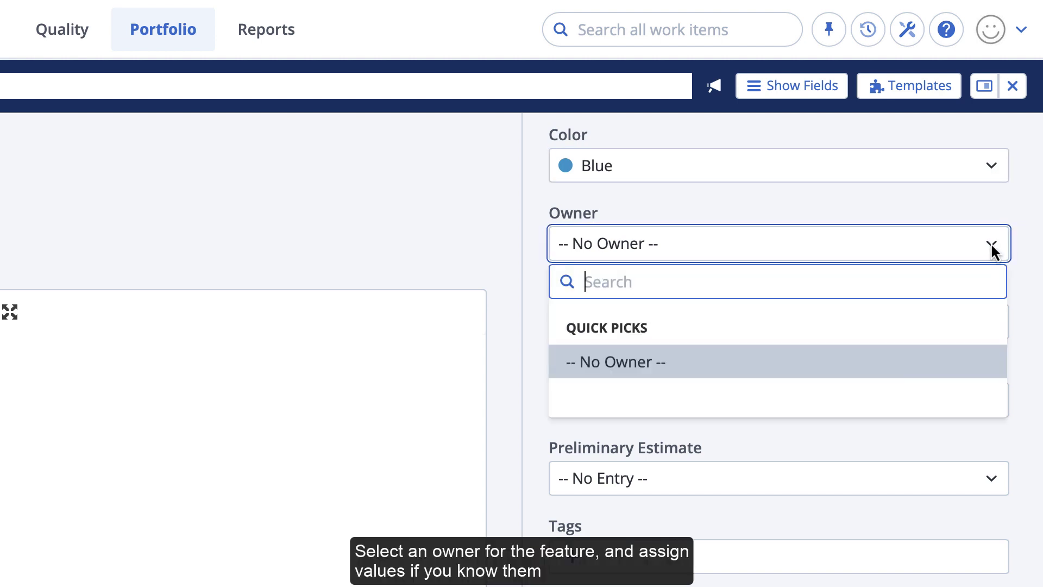
text(Sarah)
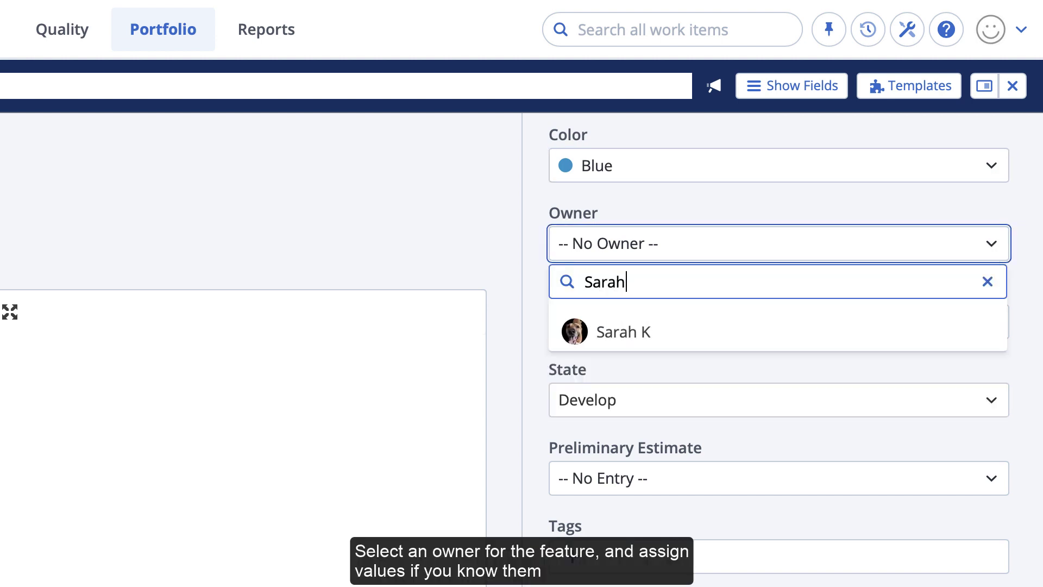
click(972, 329)
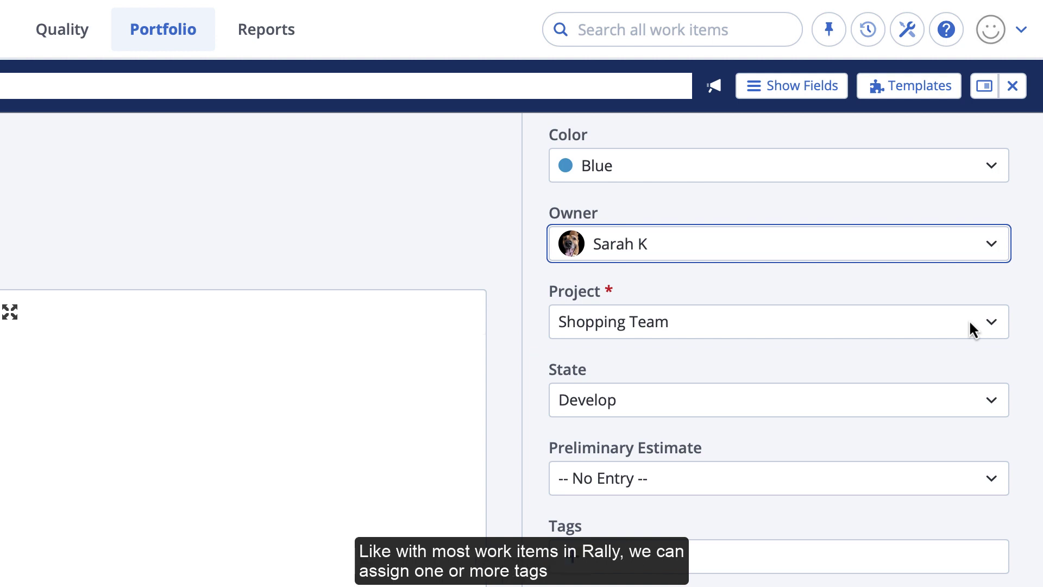
Tag the new feature with Payment Methods.
scroll(969, 319, down, 3)
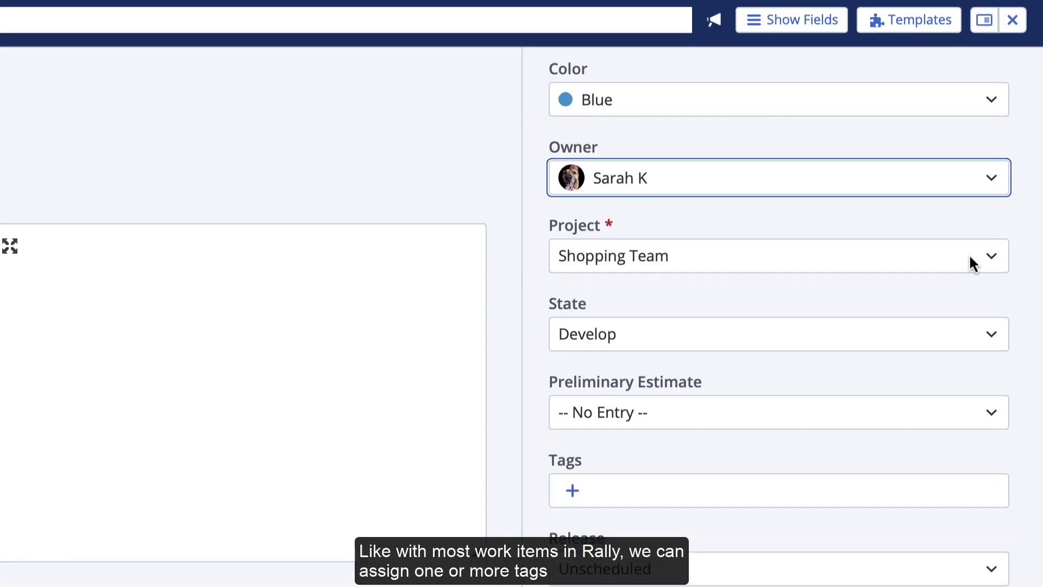
click(572, 439)
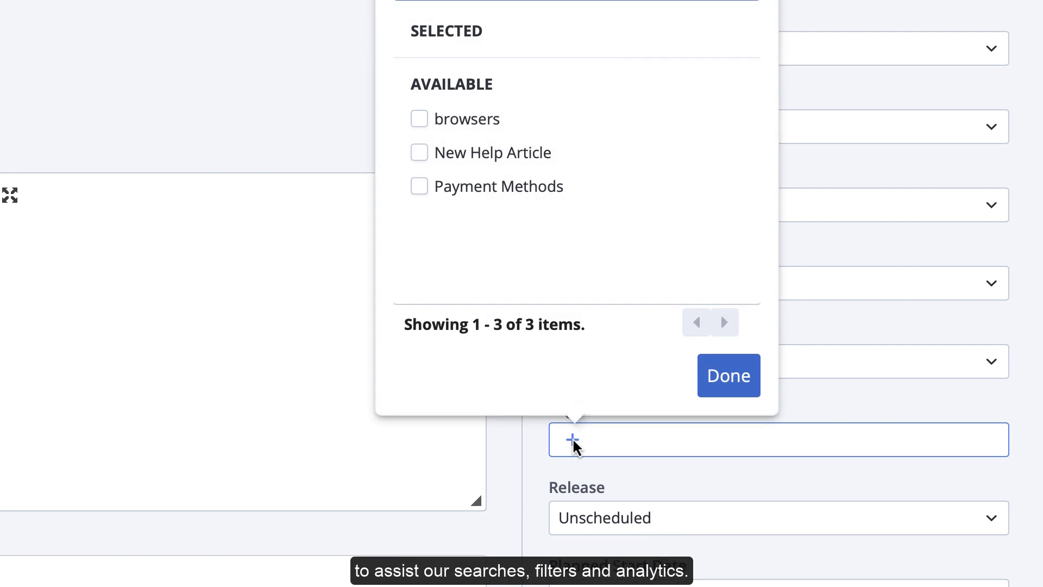
click(420, 187)
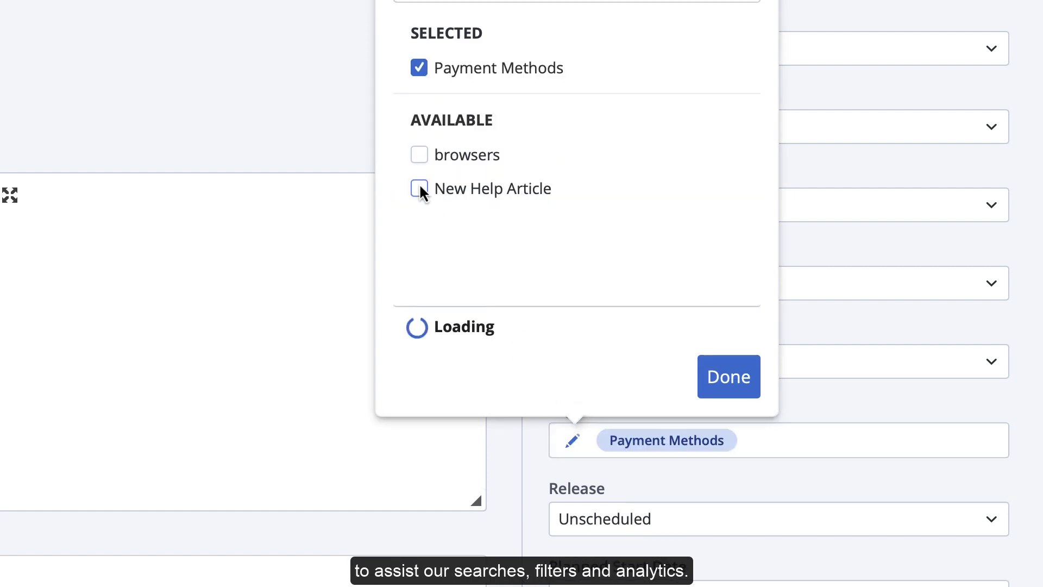
click(733, 390)
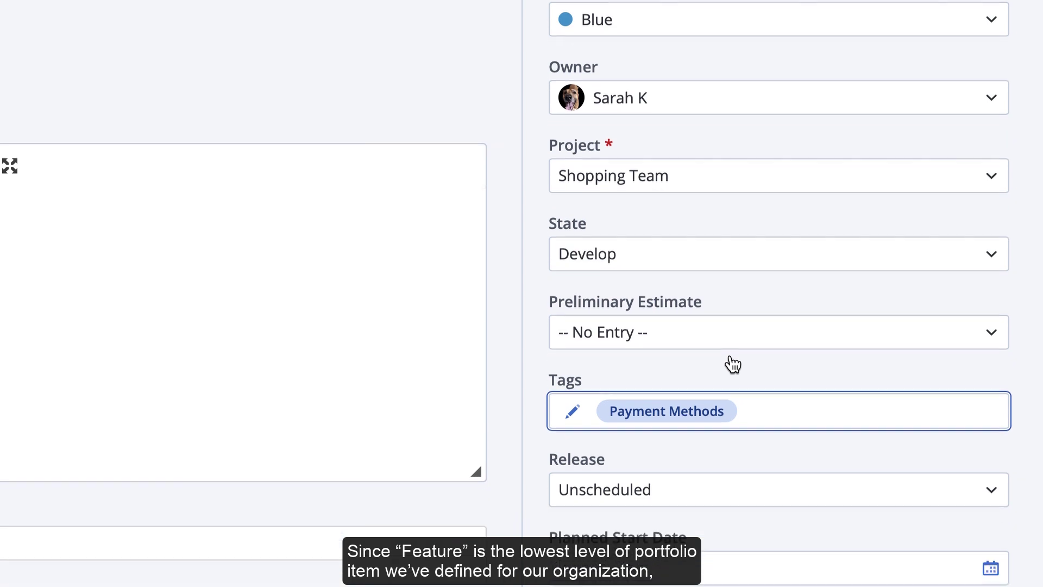
Look through the releases available for the feature and leave its release as Unscheduled.
scroll(870, 353, down, 3)
click(997, 320)
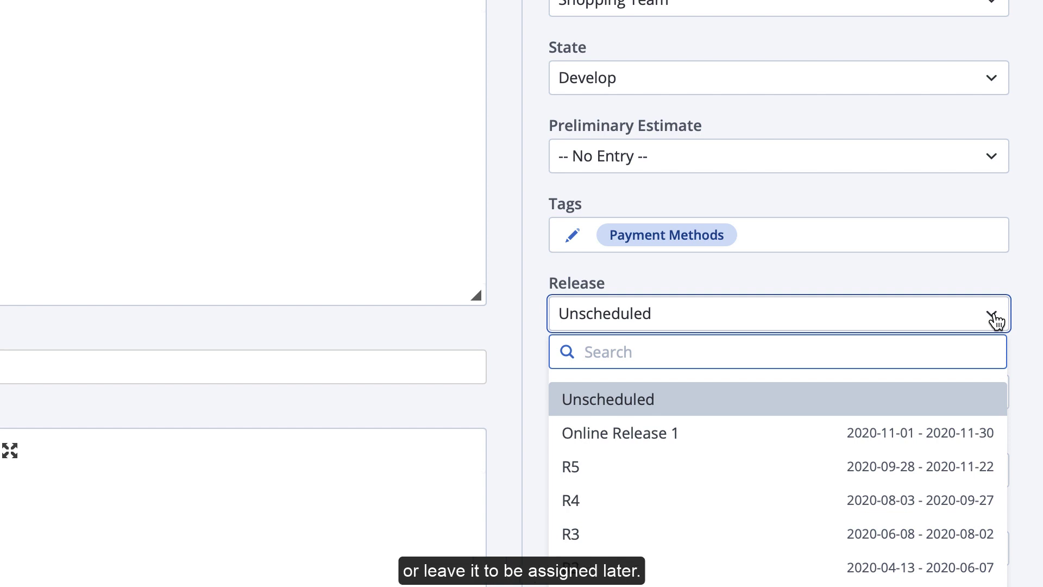
click(997, 320)
Set the feature's planned start date to 2022-01-10 and its planned end date to 2022-01-14.
scroll(1025, 321, down, 5)
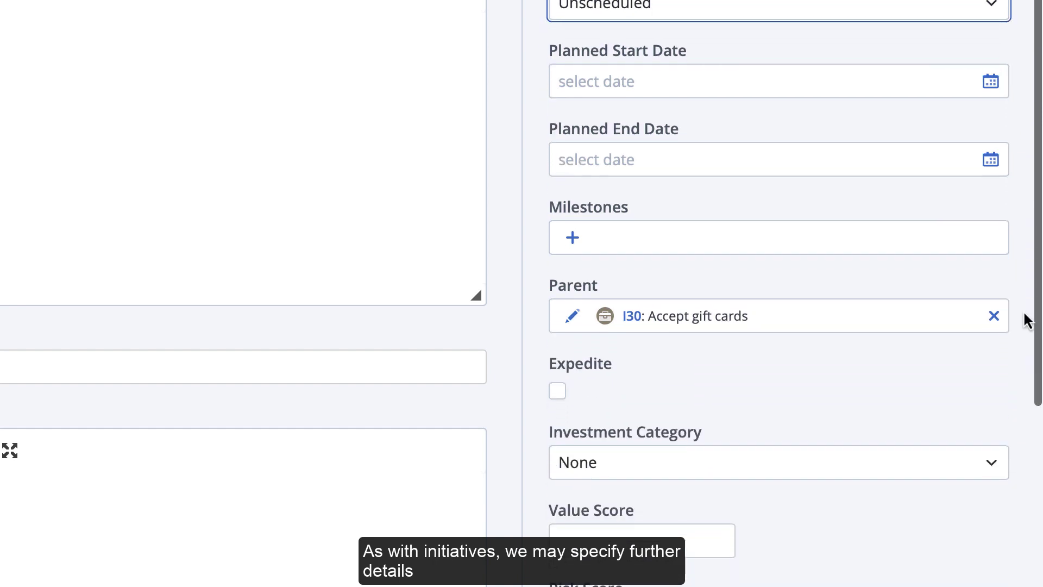
click(995, 83)
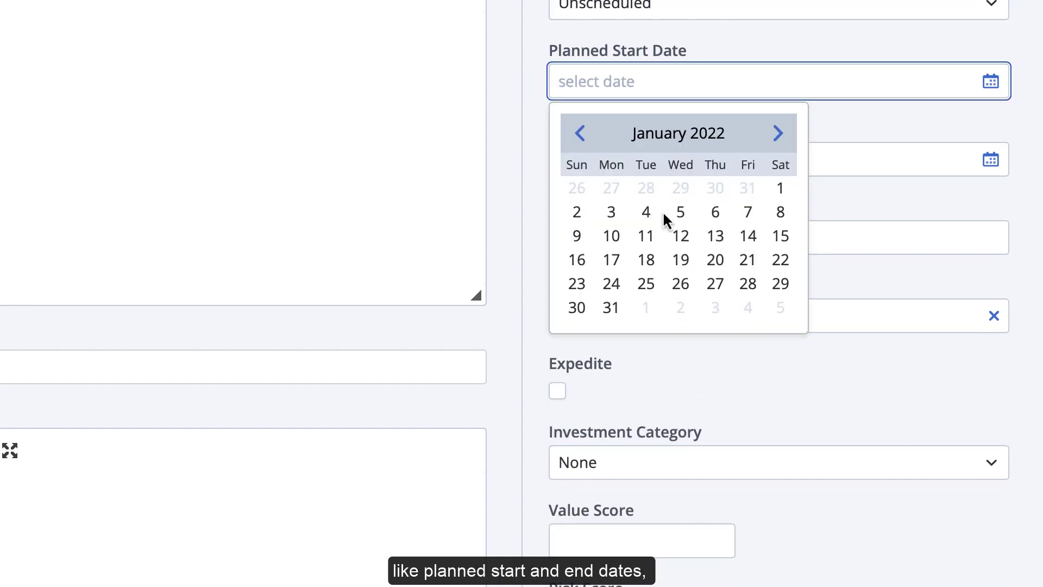
click(612, 235)
click(992, 161)
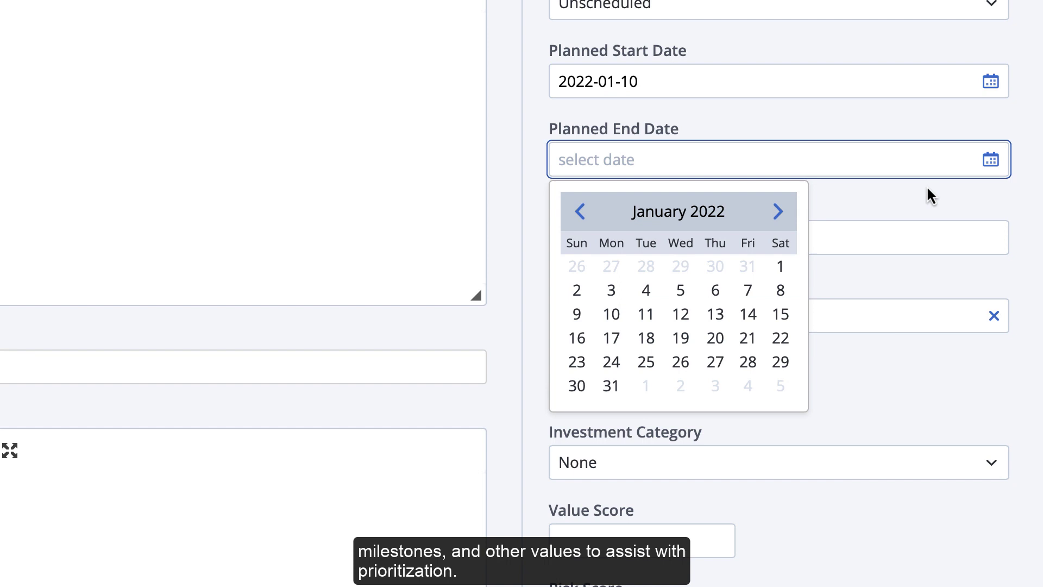
click(748, 314)
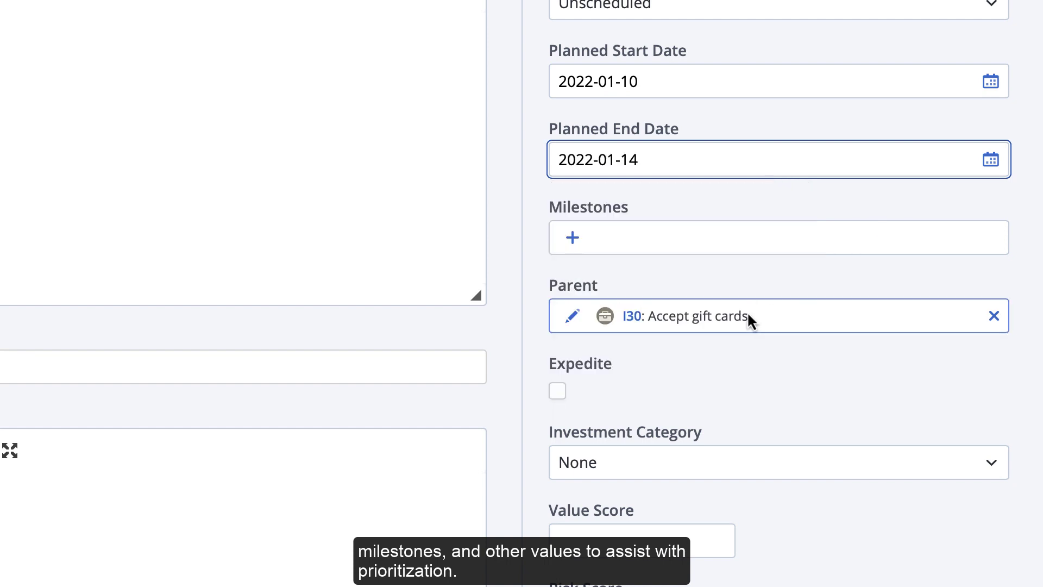
Look through the available milestones without selecting any, and review the feature's remaining prioritization fields.
click(574, 240)
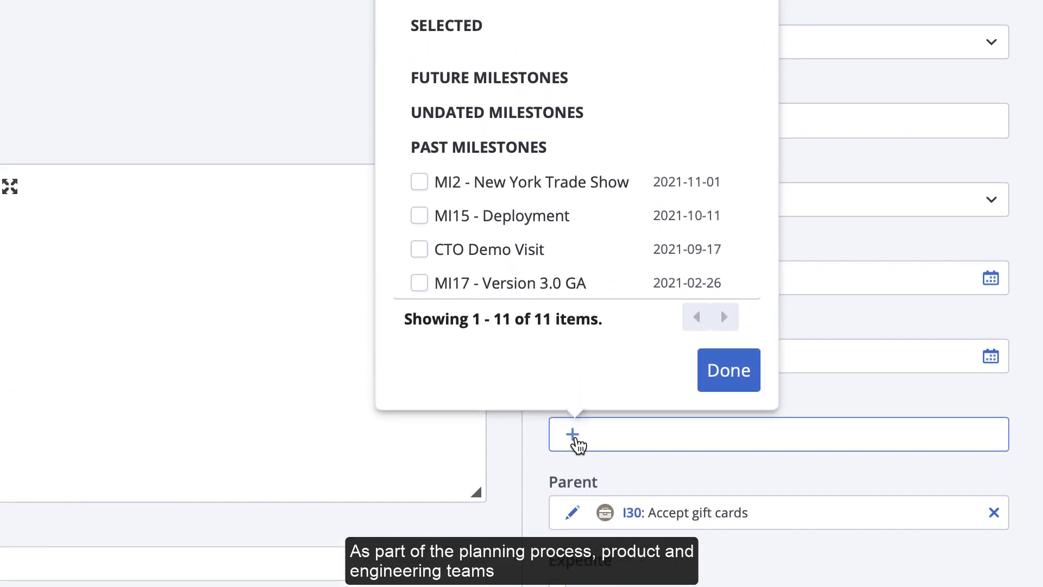
scroll(587, 259, down, 3)
scroll(587, 321, down, 2)
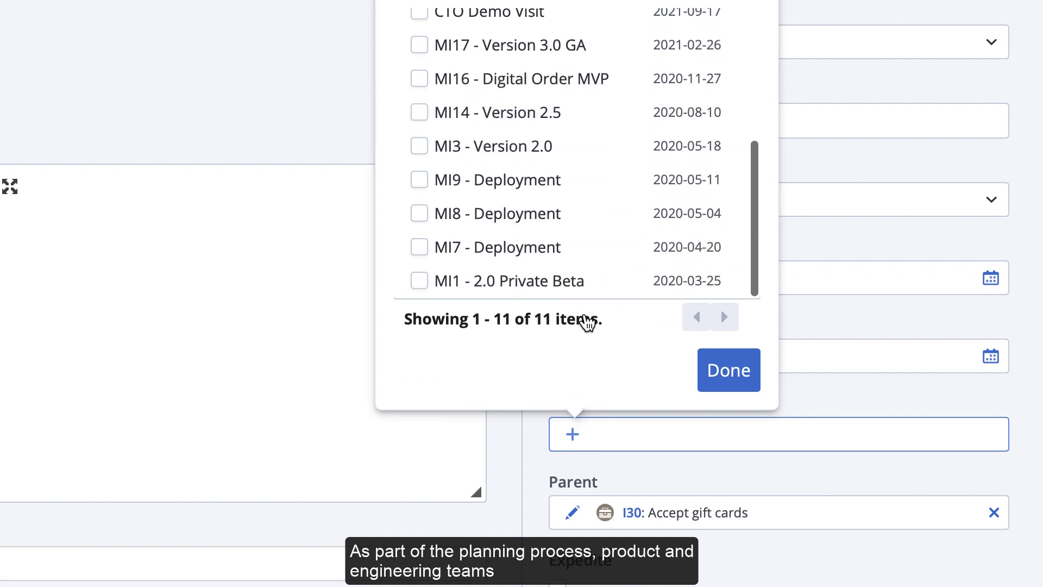
scroll(587, 322, up, 4)
scroll(587, 322, up, 2)
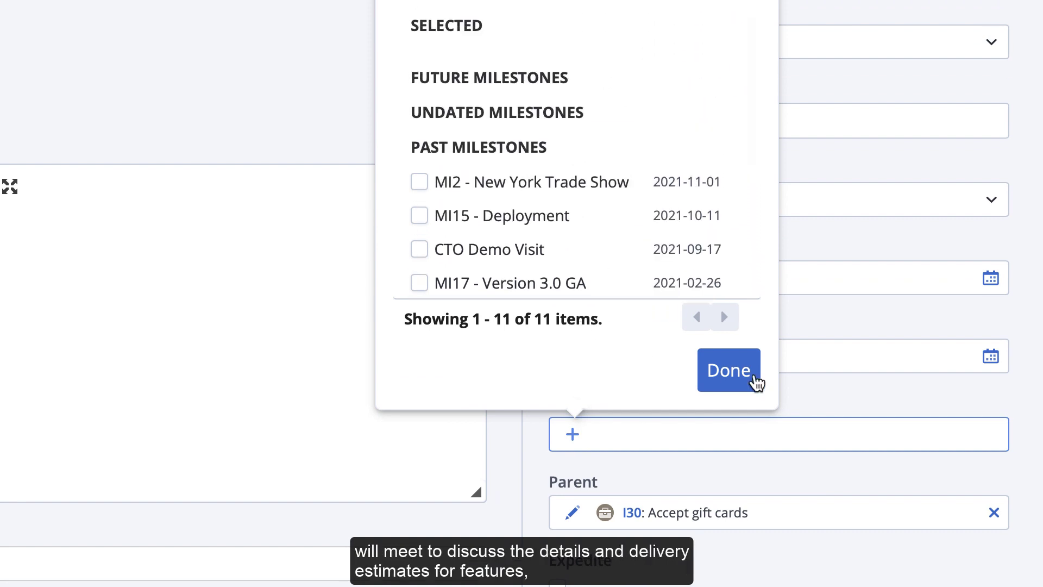
click(755, 378)
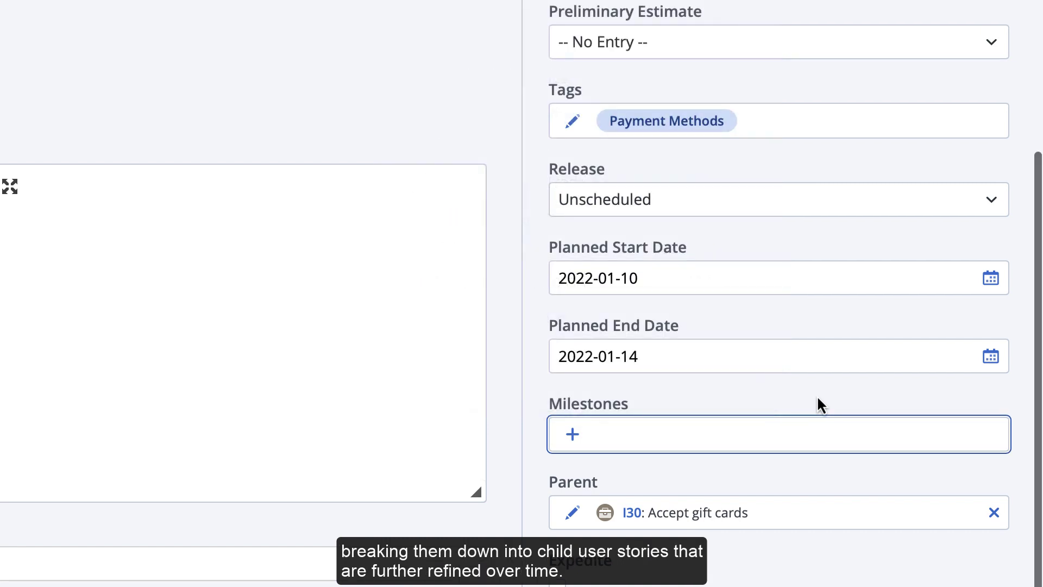
scroll(818, 399, down, 9)
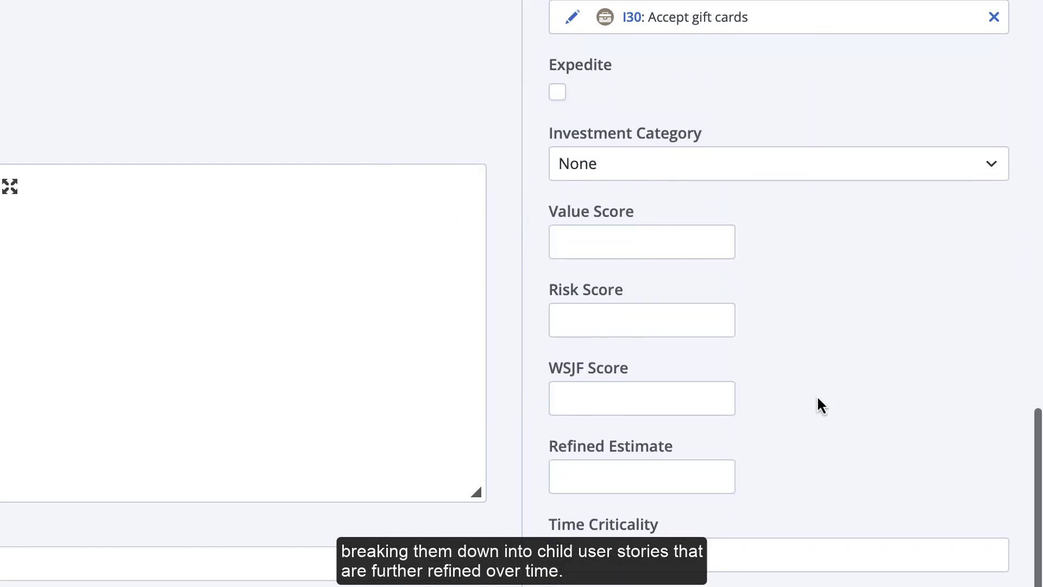